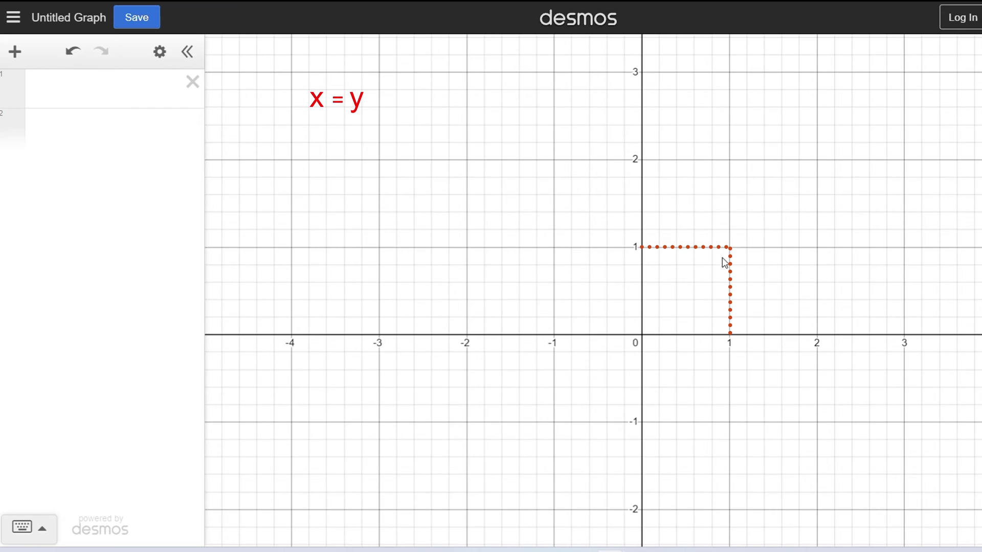
- Mark the points (1, 1), (2, 2) and (3, 3) on the Desmos grid
left_click(730, 248)
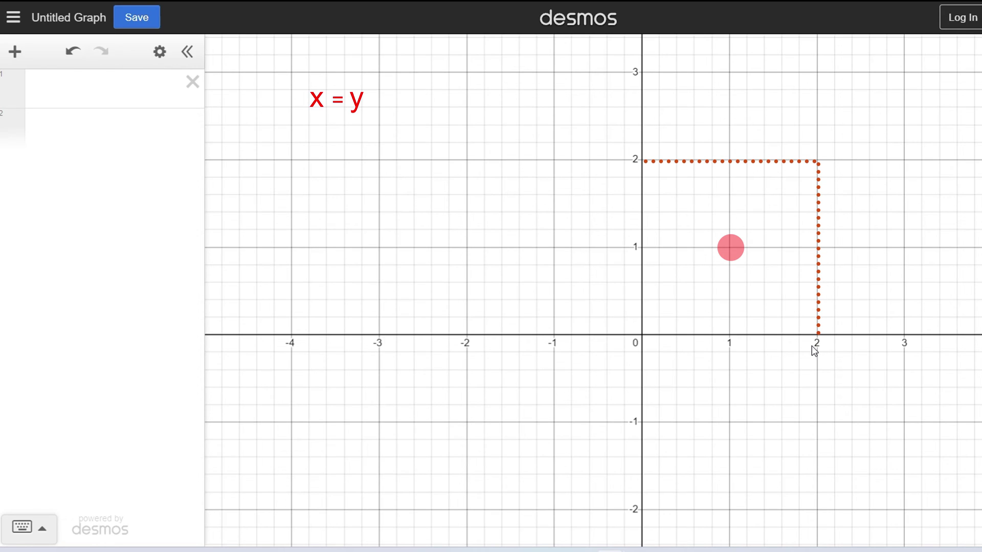
left_click(814, 164)
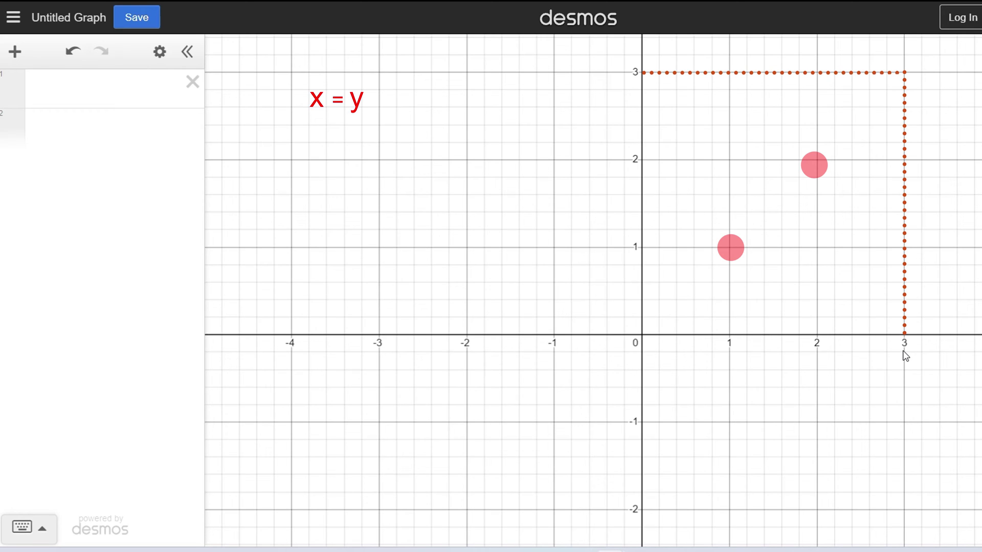
left_click(903, 72)
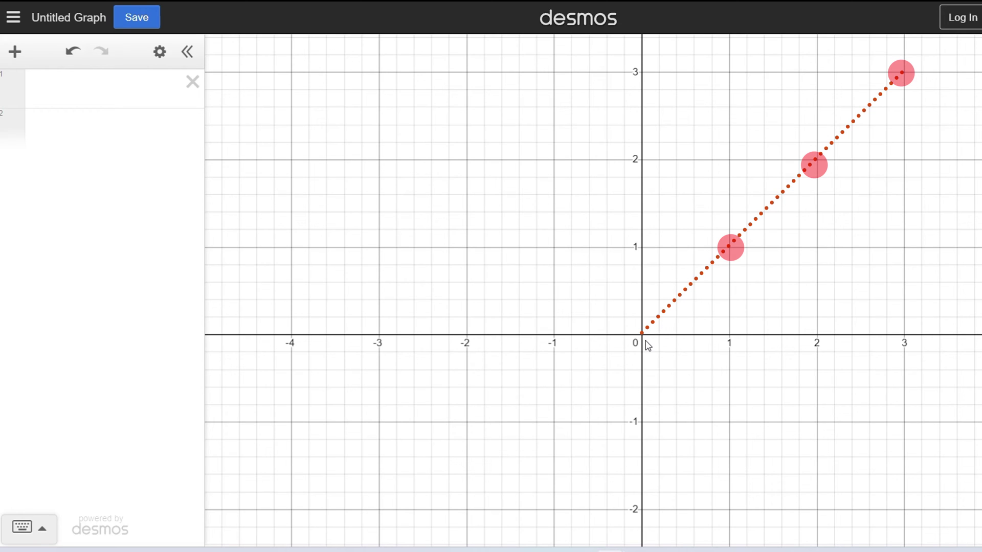
left_click(57, 94)
- Enter the expression x=y in the first row and zoom the graph
type("x=y")
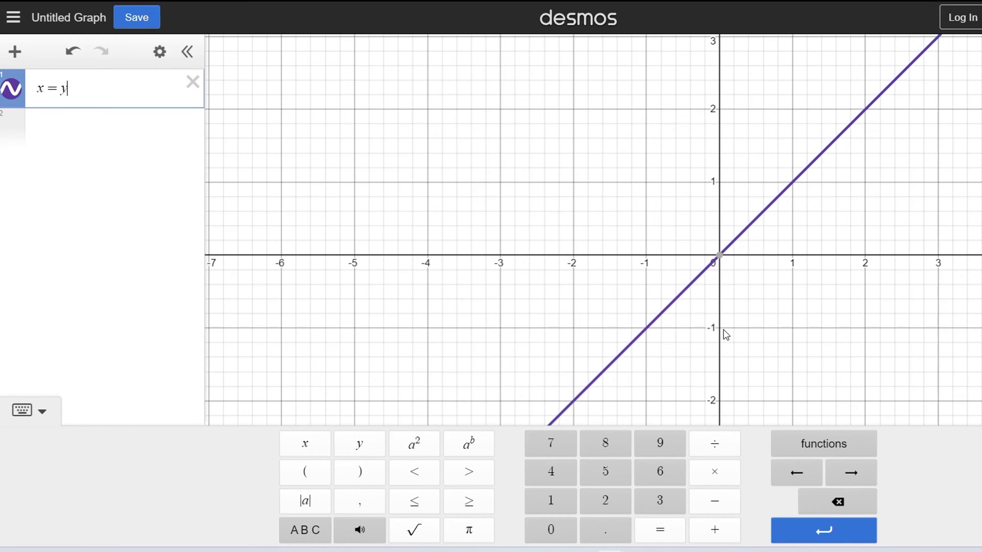
scroll(723, 333, "up", 3)
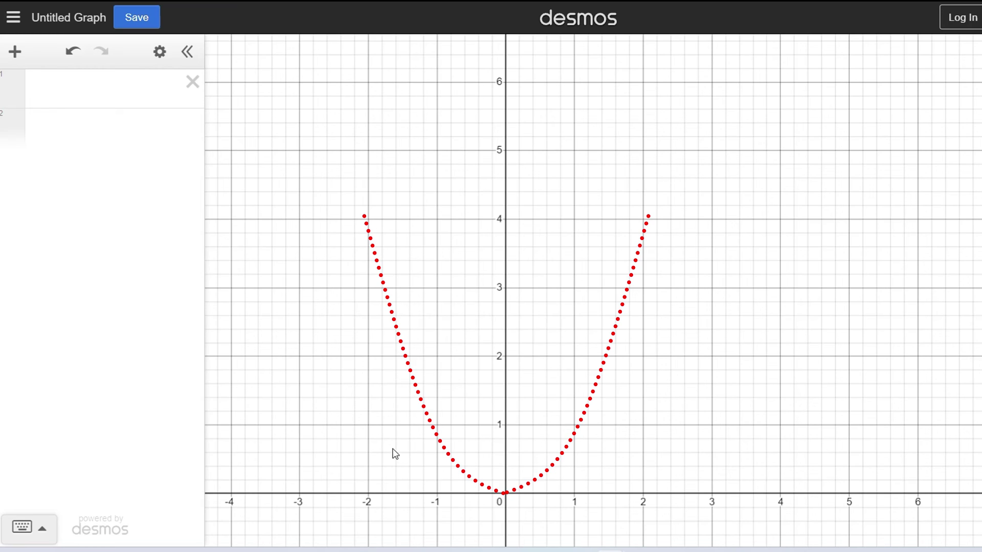
- Enter y = x² in the first expression row and recentre the graph on the parabola
left_click(70, 94)
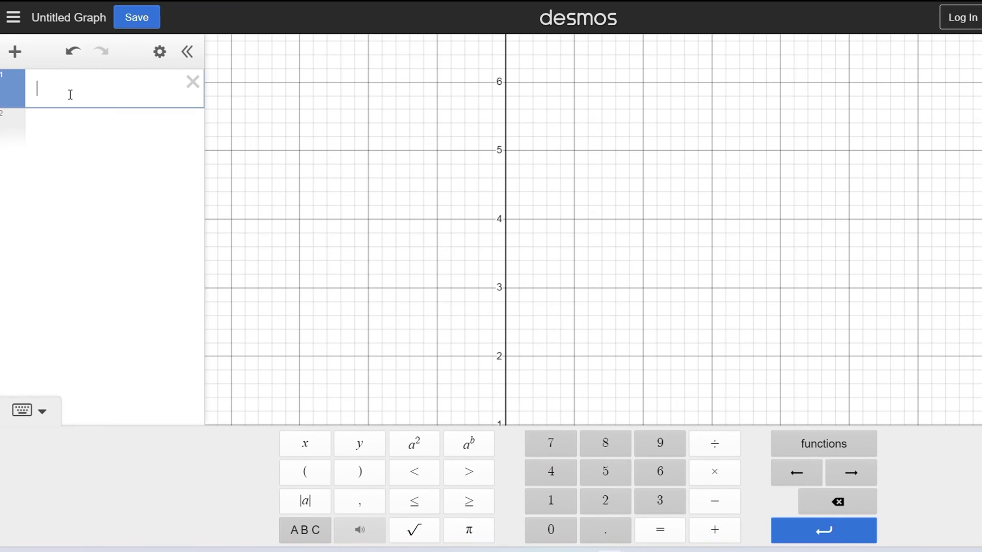
type("y=x")
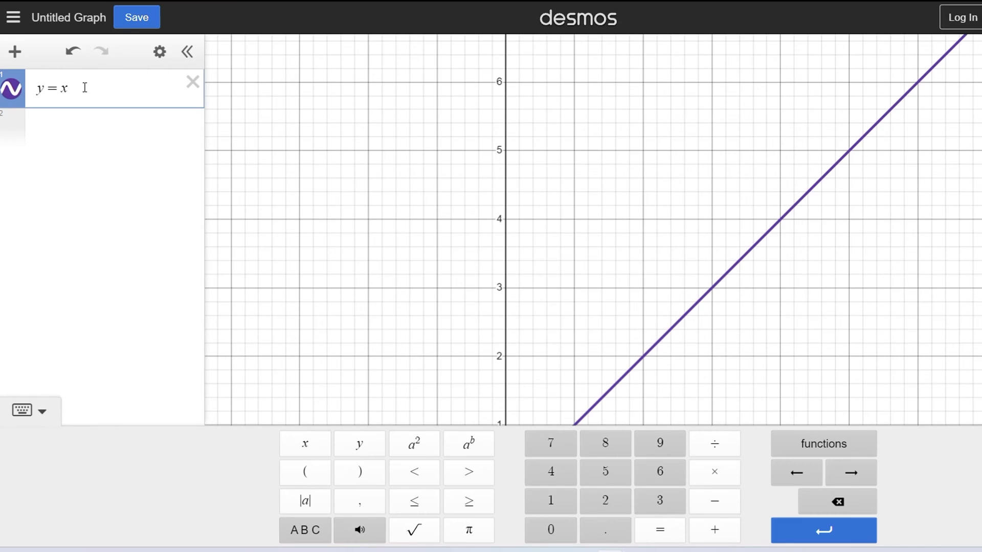
left_click(412, 456)
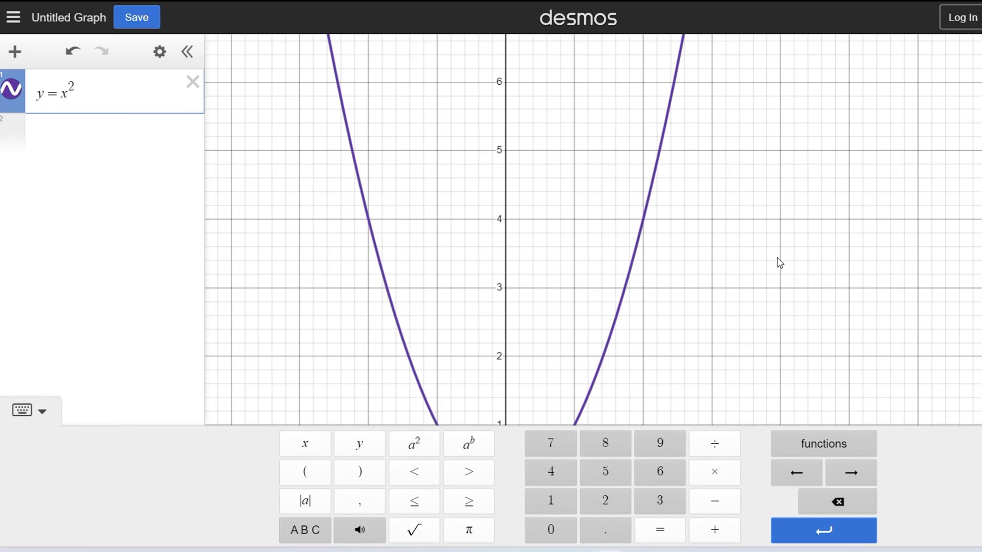
scroll(779, 261, "down", 3)
left_click(779, 277)
scroll(746, 277, "down", 2)
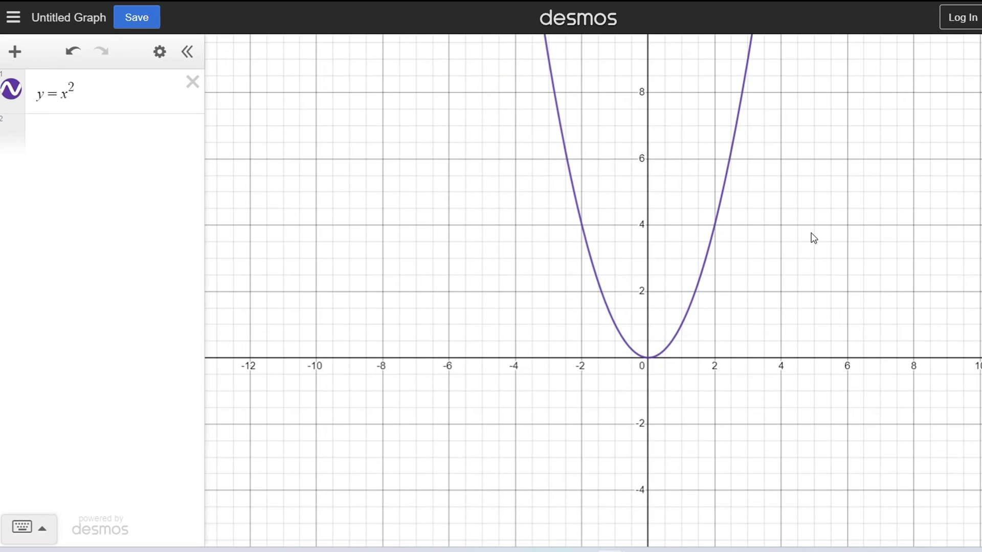
left_click_drag(811, 237, 787, 297)
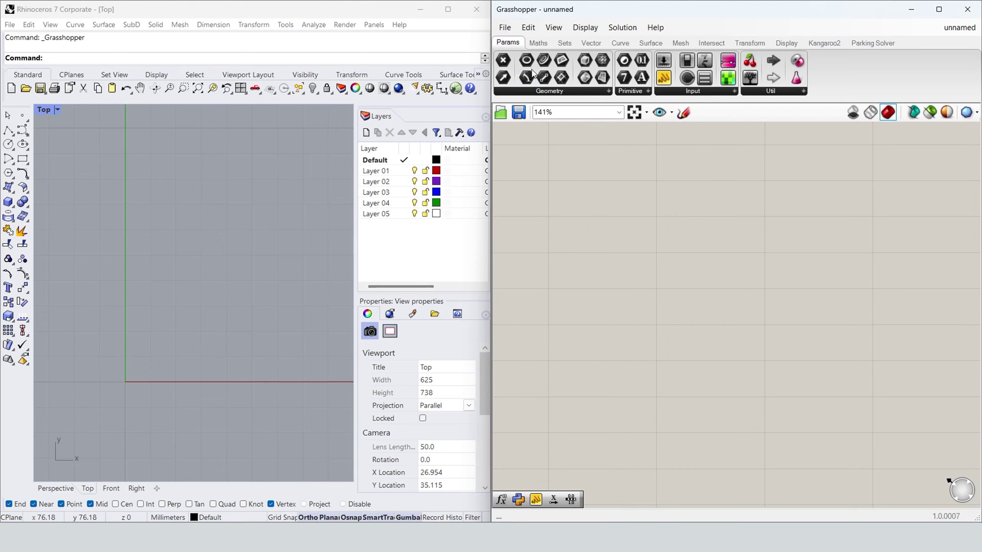
- Place an Evaluate component from the Maths > Script group onto the canvas
left_click(549, 43)
left_click(722, 92)
left_click_drag(727, 114, 723, 267)
scroll(710, 324, "up", 3)
scroll(746, 283, "down", 2)
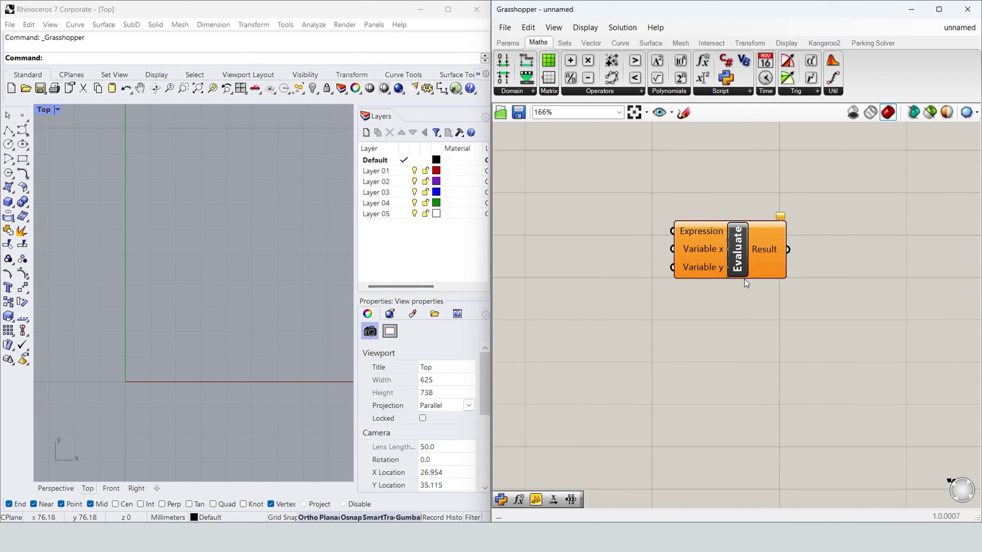
- Remove Evaluate's Variable y input, leaving Expression and Variable x
left_click(701, 245)
scroll(737, 252, "up", 4)
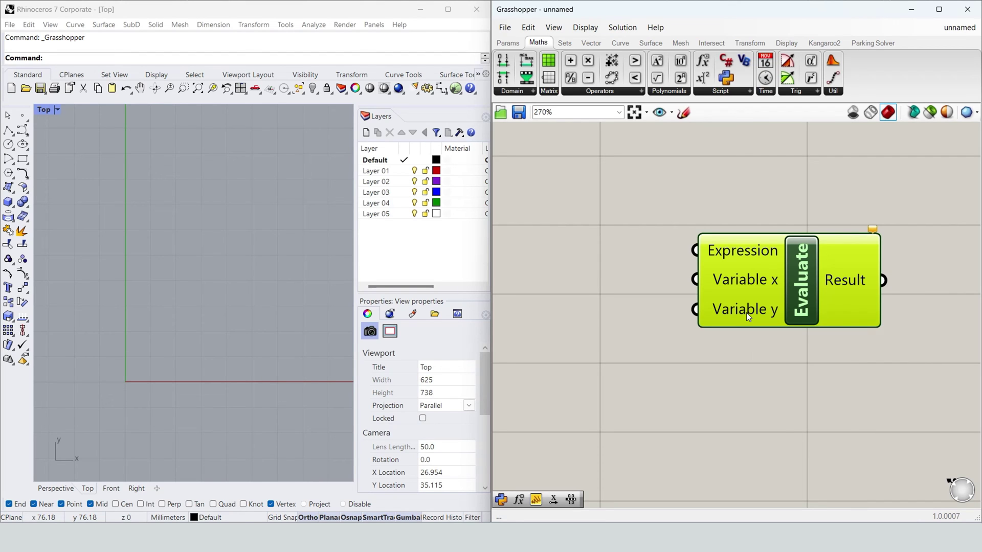
scroll(735, 304, "up", 2)
left_click(808, 326)
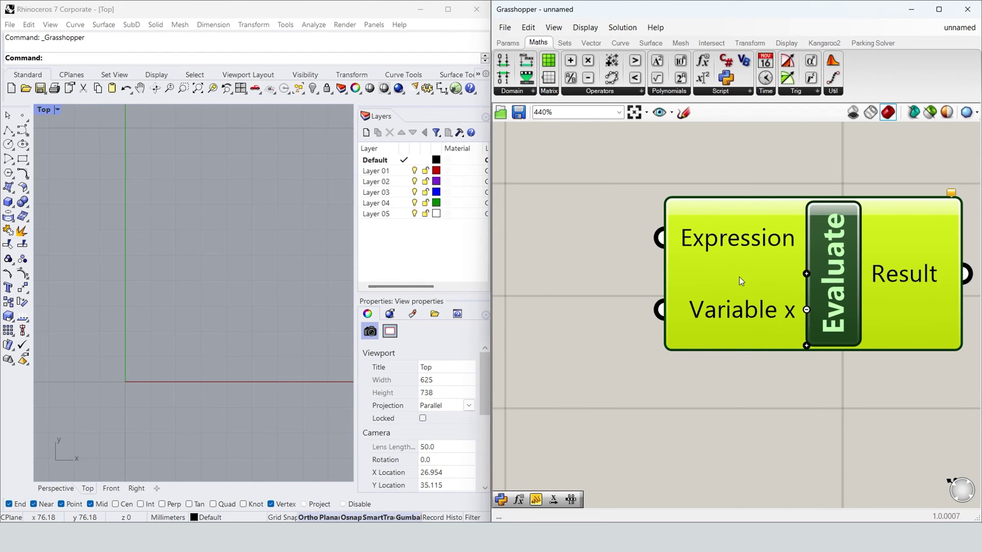
scroll(729, 296, "down", 3)
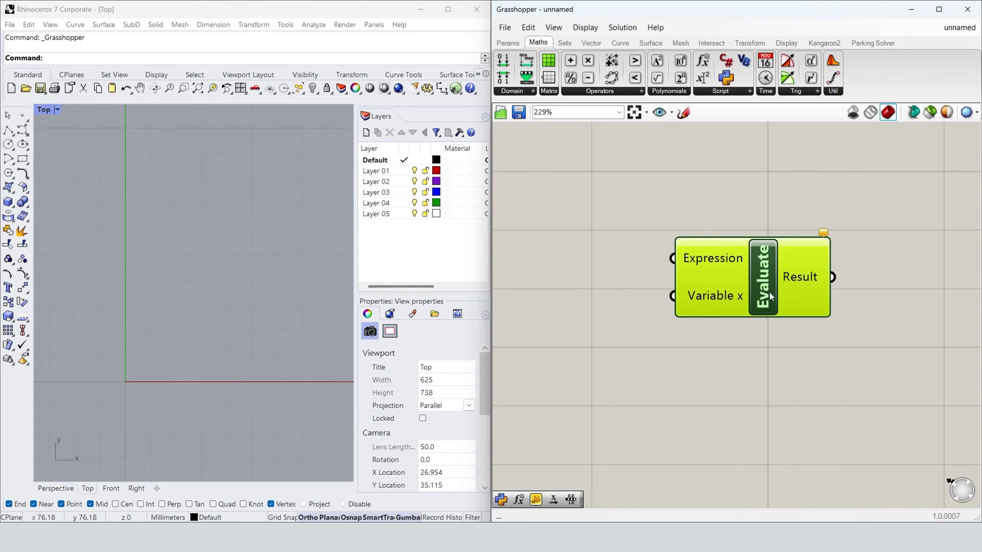
scroll(717, 289, "down", 1)
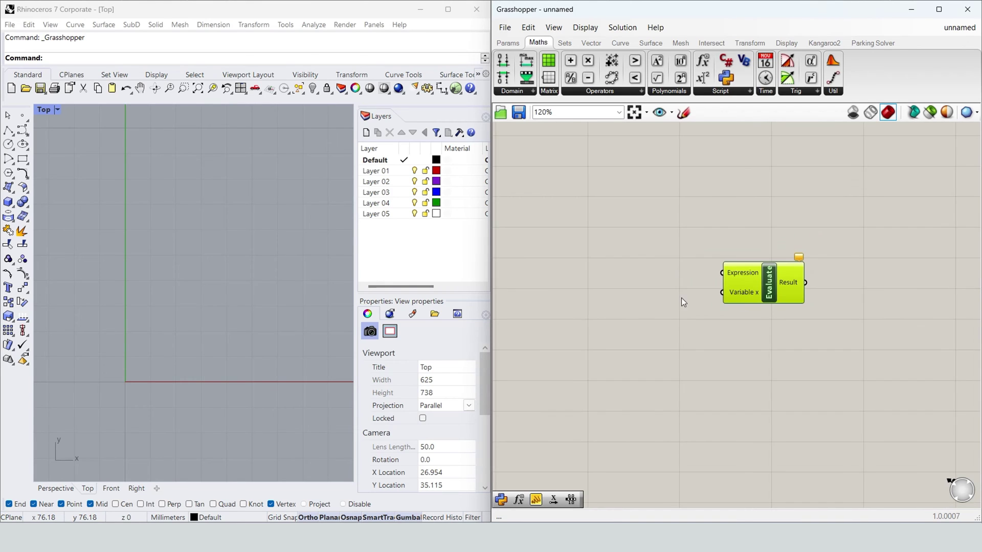
- Add a Panel component through the canvas search
double_click(646, 242)
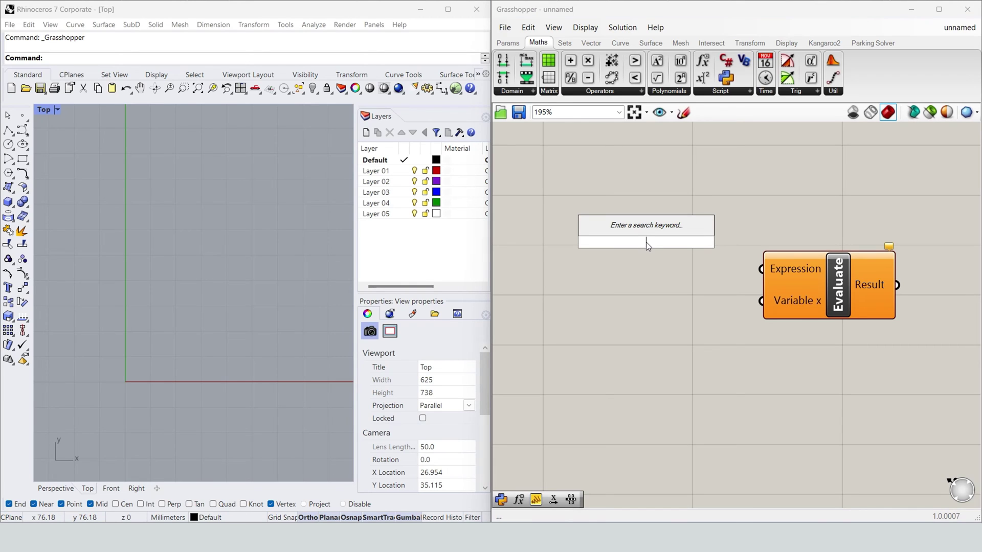
type("x")
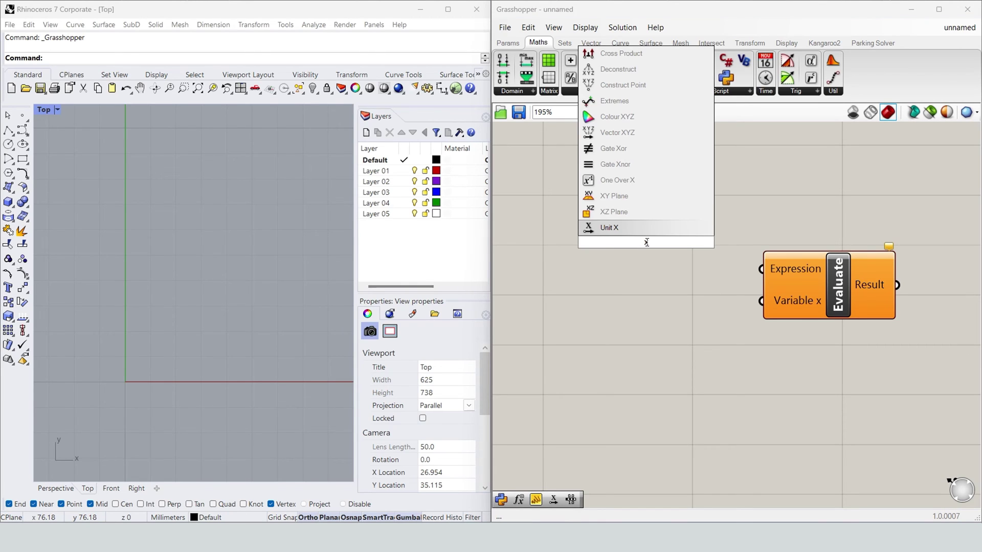
key("BackSpace")
type("panel")
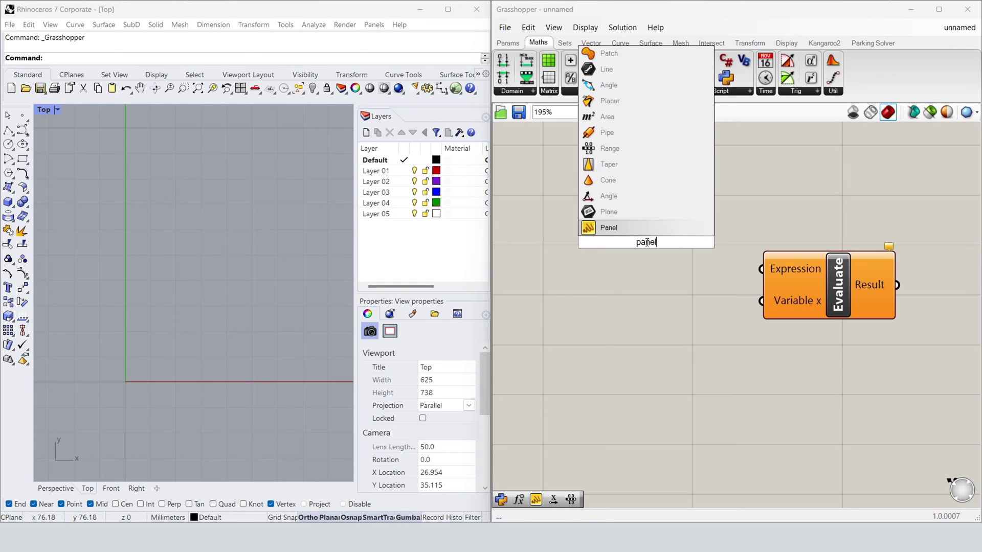
key("Return")
- Enter x^2 in the panel, shrink it, and wire it to Evaluate's Expression input
double_click(651, 239)
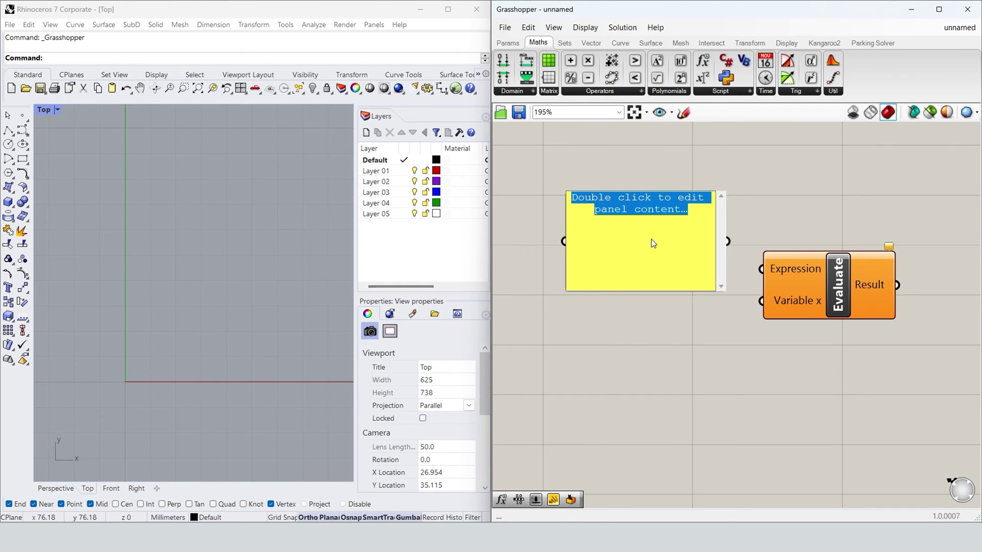
type("x")
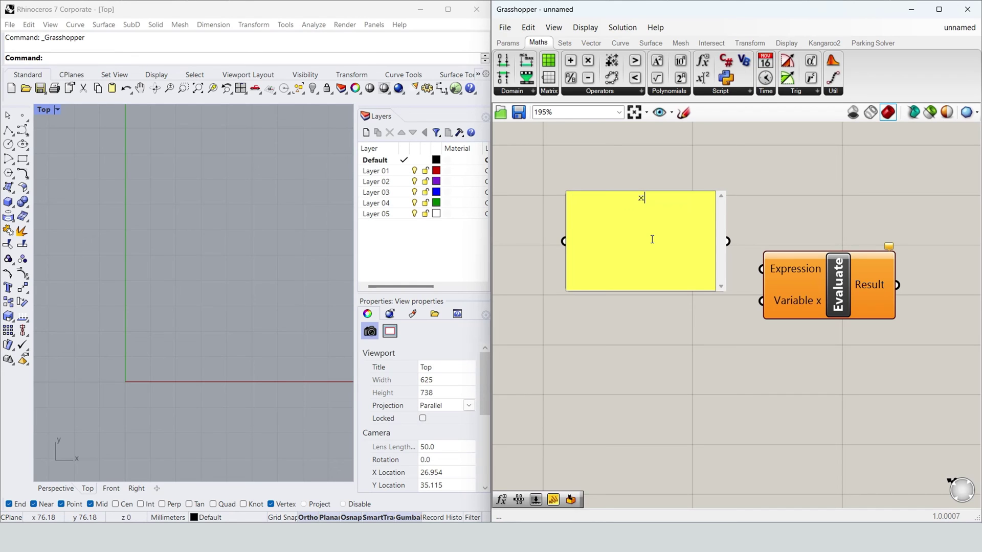
type("^2")
key("Return")
left_click(661, 322)
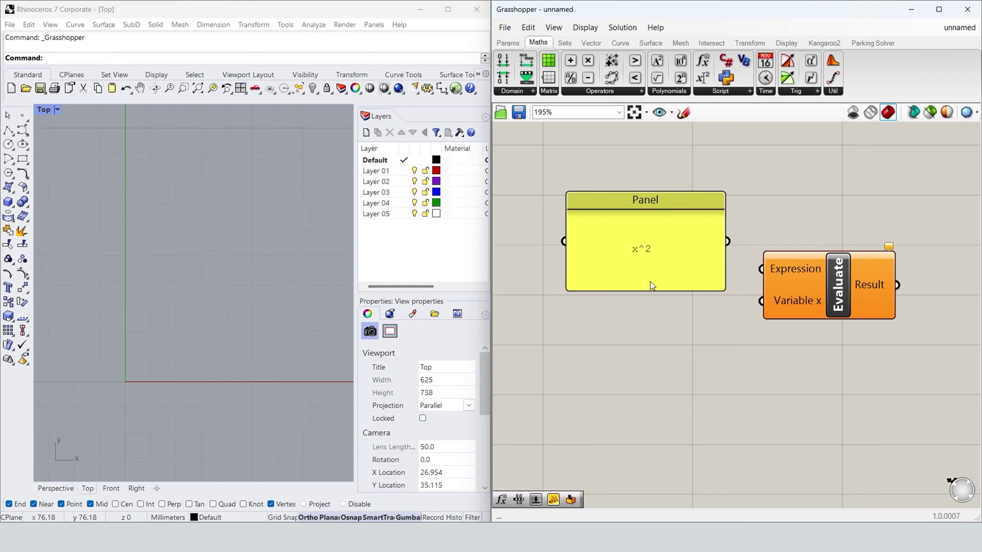
left_click_drag(651, 281, 652, 248)
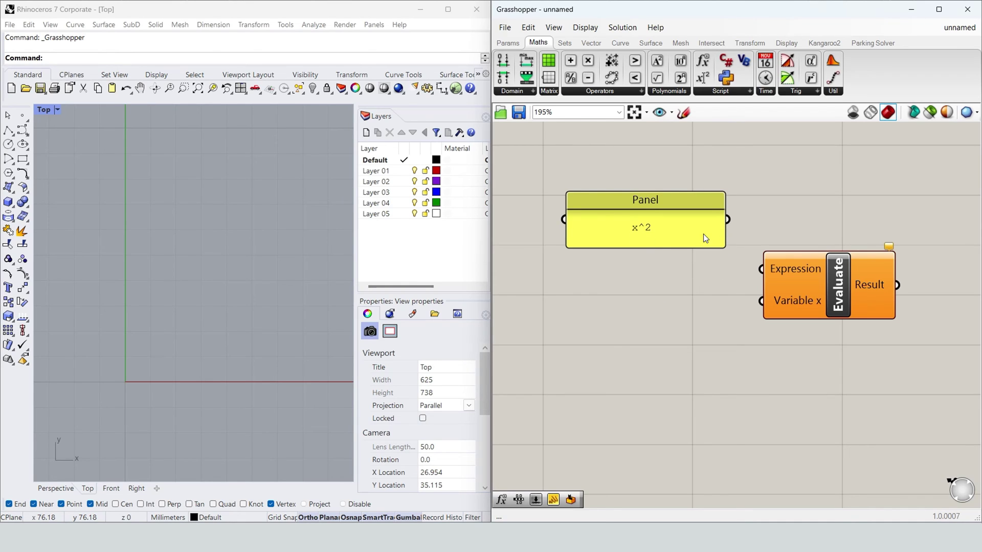
left_click_drag(728, 220, 761, 269)
scroll(804, 313, "down", 3)
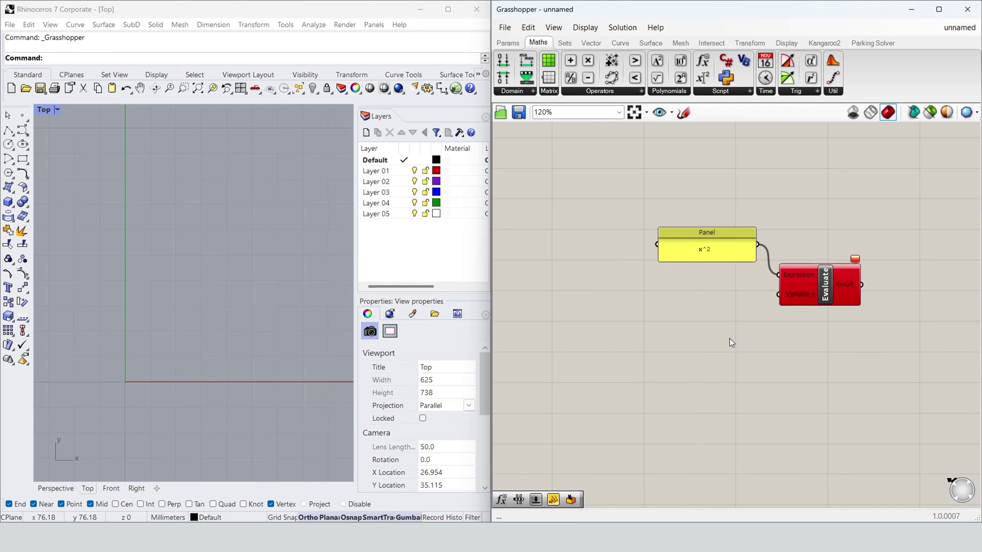
scroll(790, 289, "up", 3)
- Place a Range component on the canvas and nudge it right
mouse_move(860, 260)
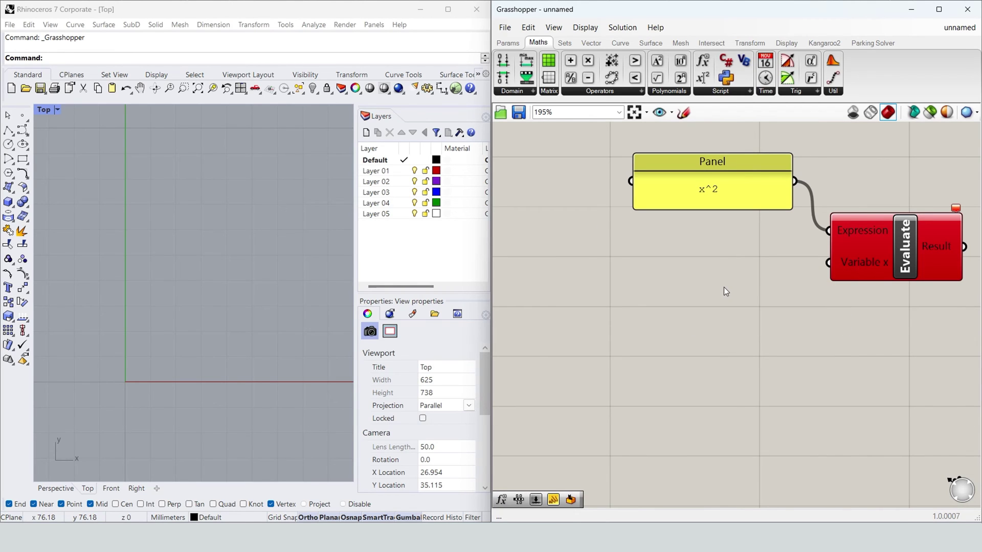
double_click(686, 311)
type("range")
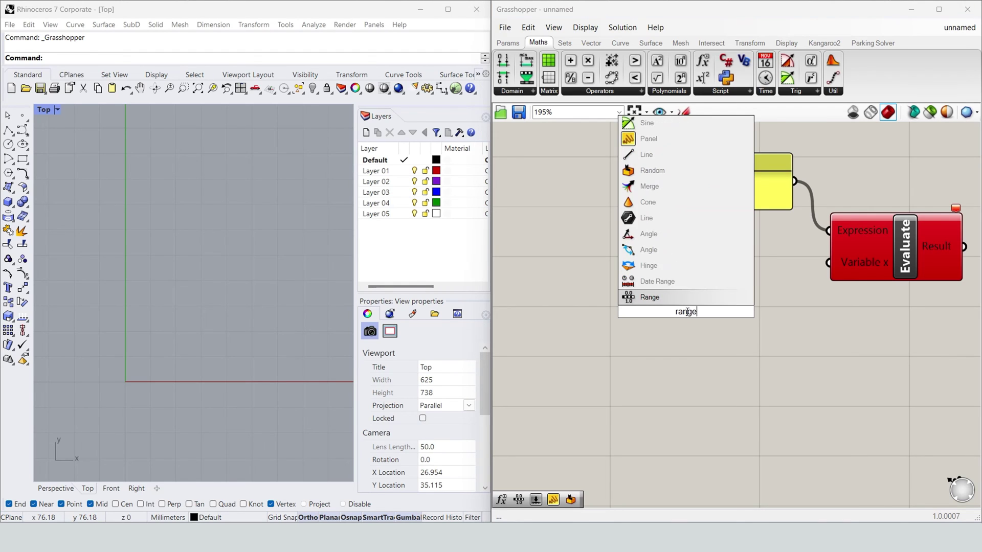
key("Return")
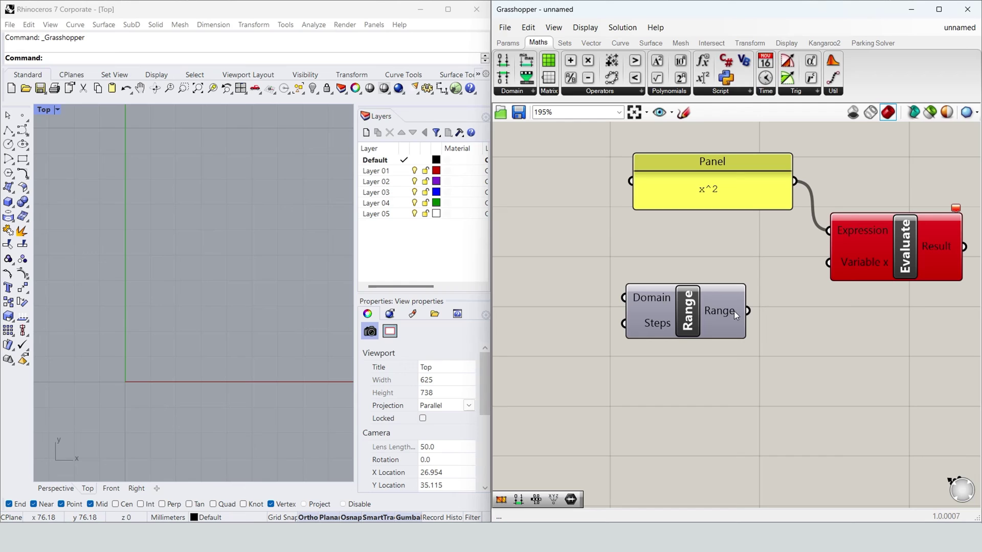
left_click(698, 317)
left_click_drag(697, 317, 728, 318)
right_click_drag(526, 293, 641, 309)
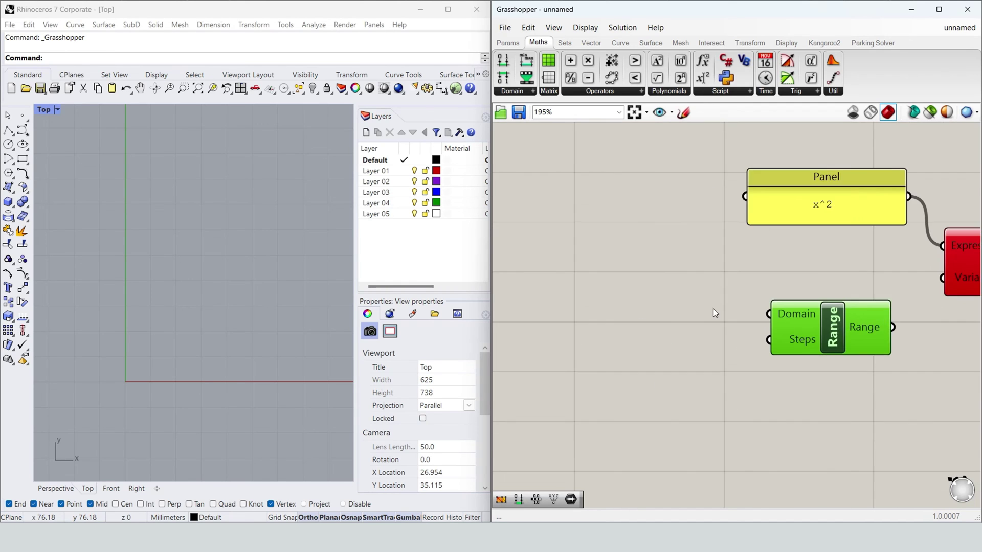
scroll(634, 312, "down", 2)
- Add a Construct Domain component and wire it into Range's Domain input
double_click(630, 314)
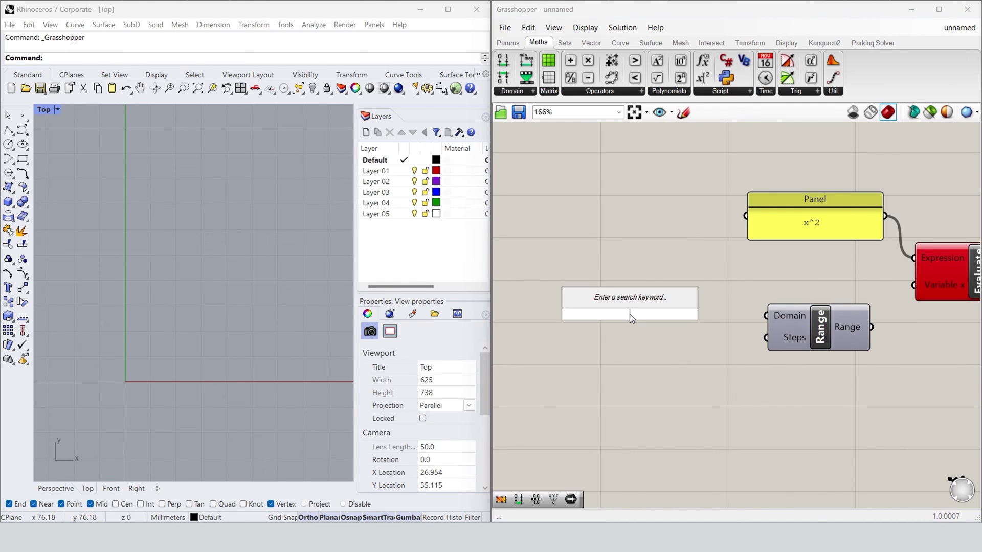
type("construct domin")
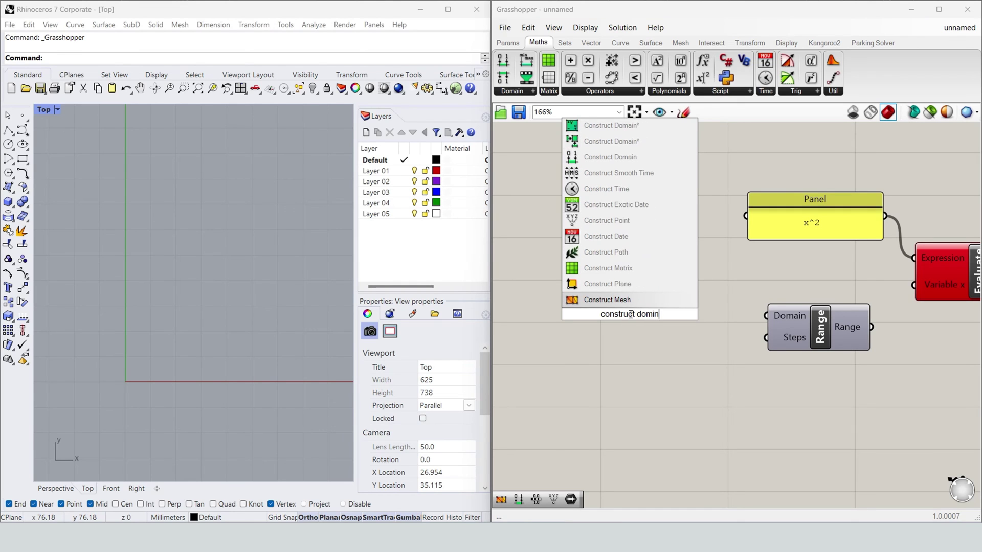
left_click(651, 157)
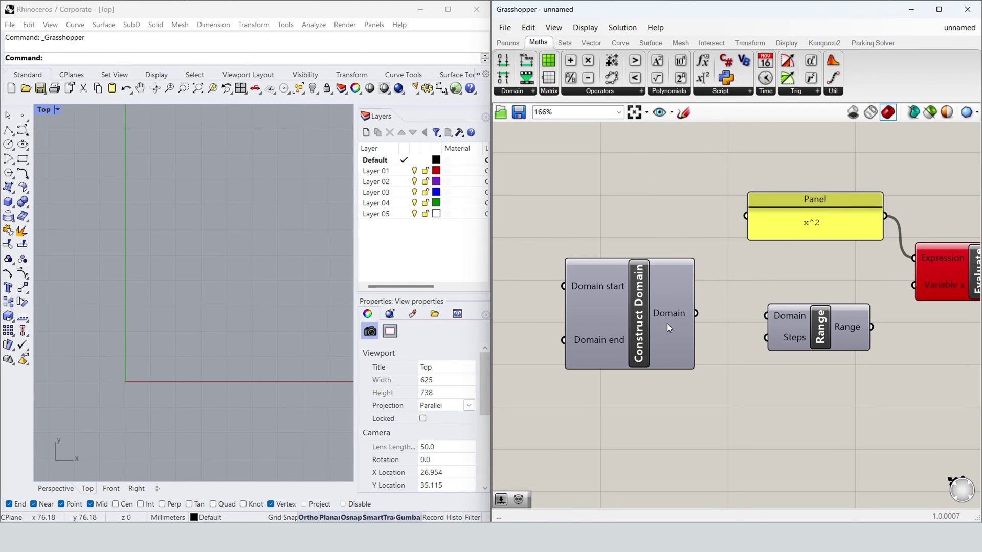
left_click_drag(695, 314, 766, 316)
left_click_drag(645, 345, 668, 309)
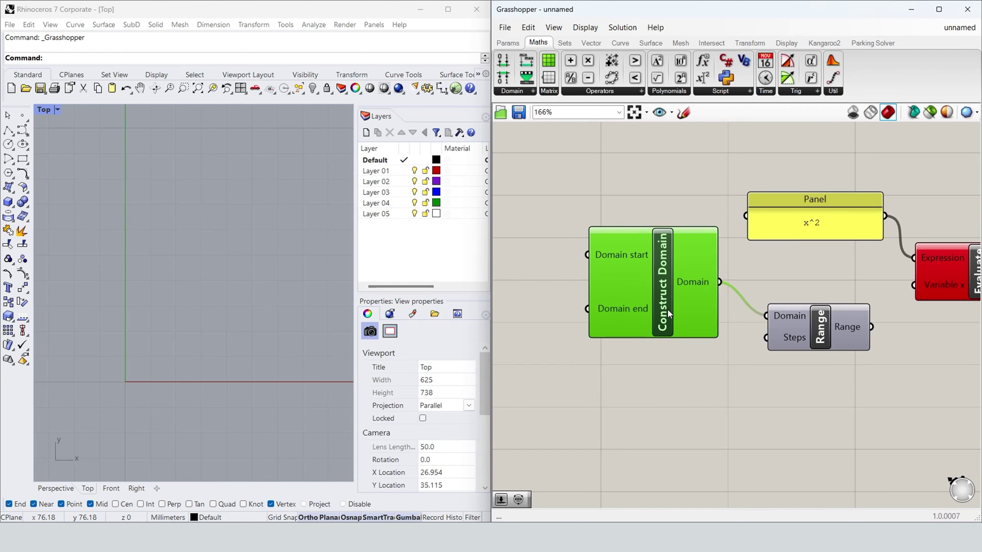
scroll(797, 363, "down", 3)
scroll(541, 293, "up", 3)
scroll(562, 299, "down", 2)
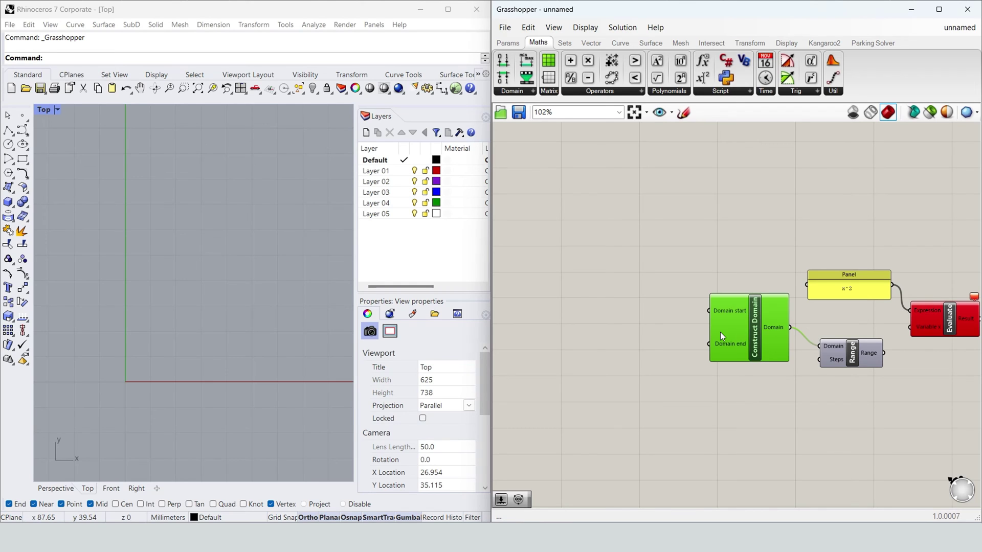
- Create a -9 number slider and a copy set to 9 for Construct Domain's start and end
scroll(617, 314, "up", 2)
left_click(623, 312)
double_click(622, 312)
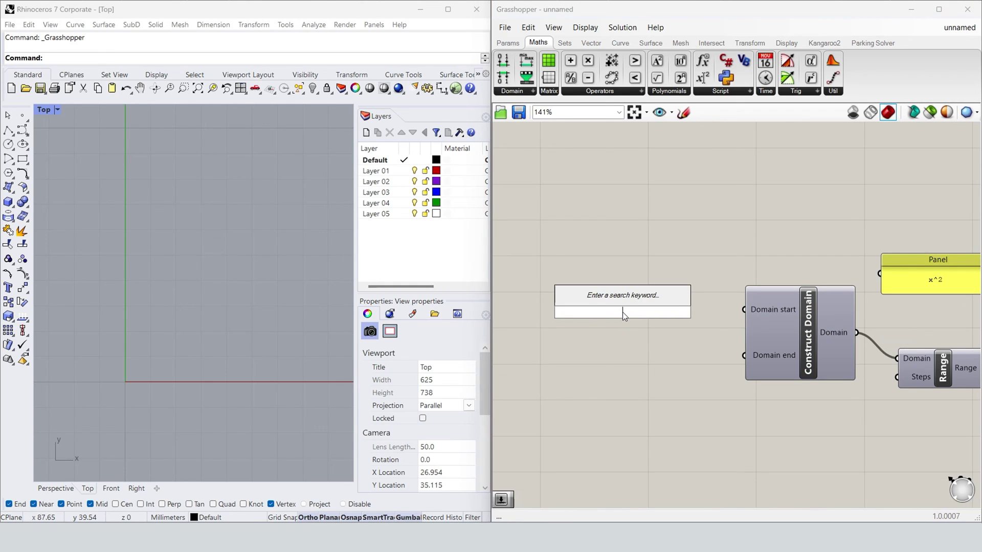
type("-9<9")
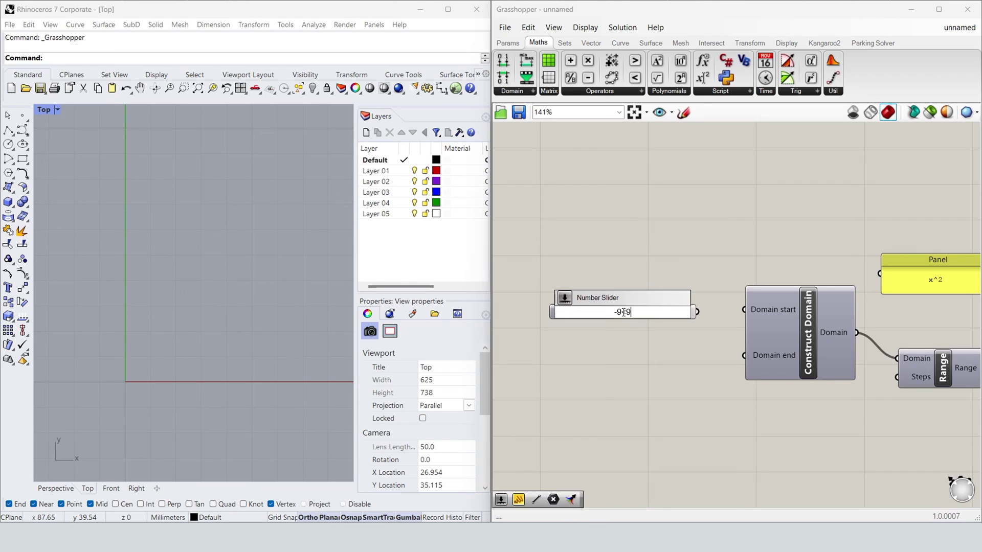
key("Return")
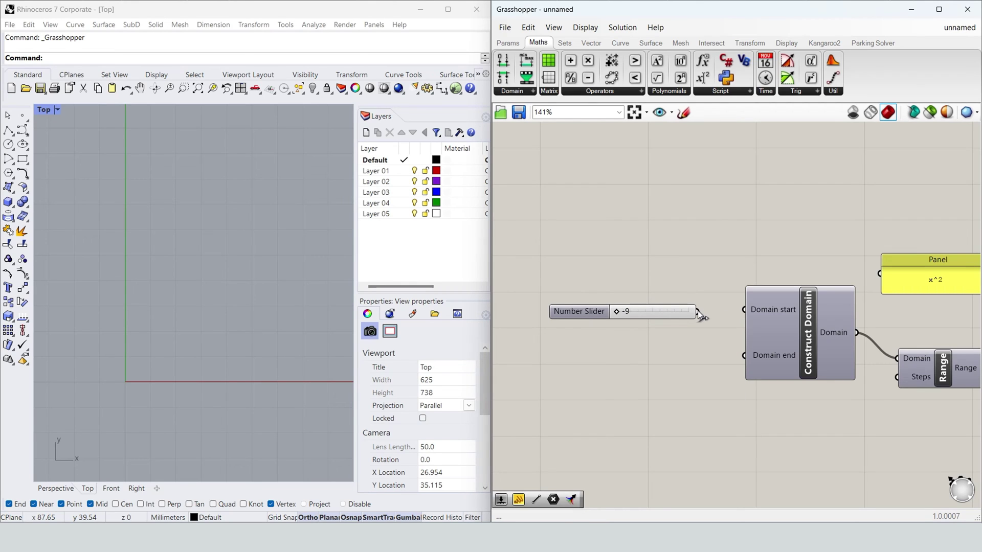
left_click(665, 314)
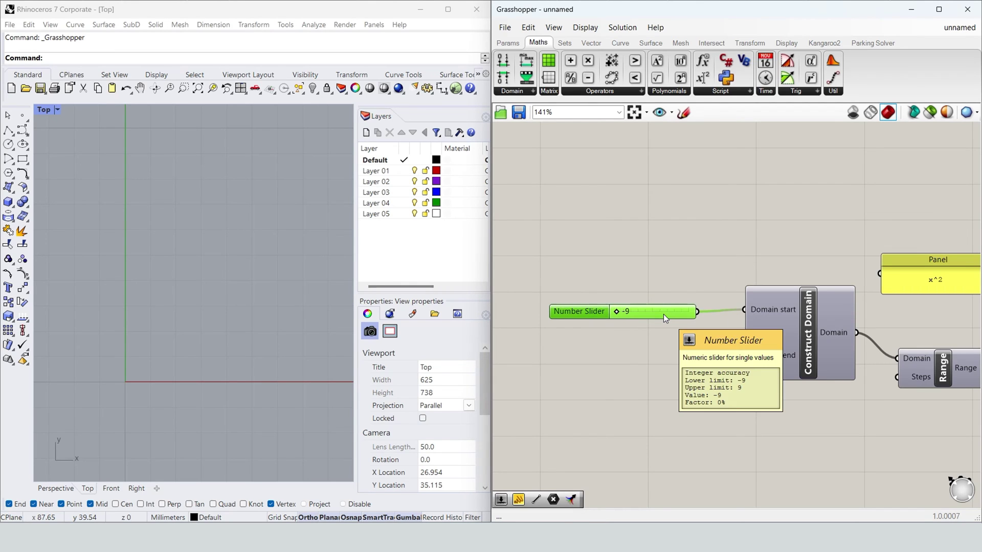
left_click_drag(664, 314, 745, 355, "alt")
left_click_drag(613, 363, 688, 363)
scroll(729, 383, "down", 2)
scroll(786, 391, "up", 1)
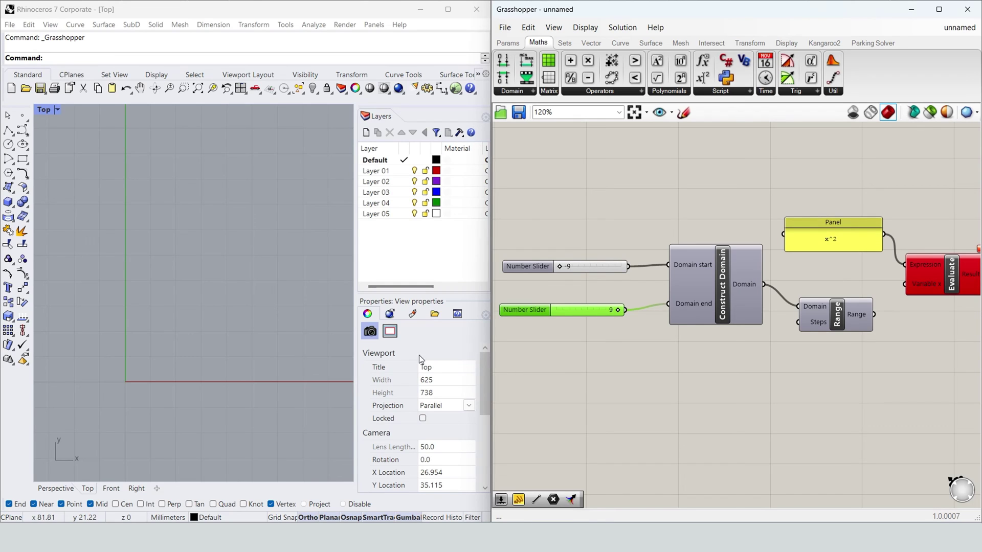
- Create a number slider set to 6 and wire it to Range's Steps input
double_click(694, 376)
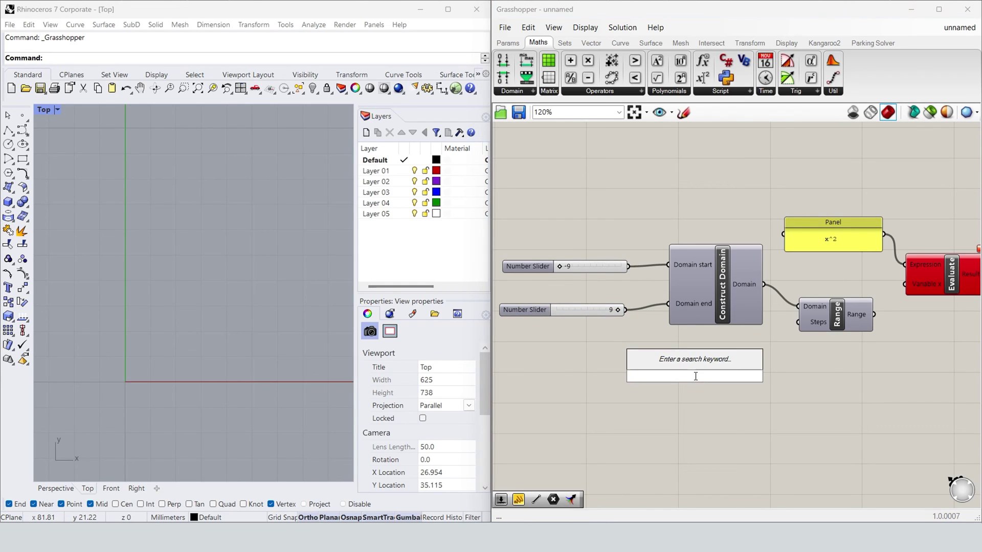
type("6")
key("Return")
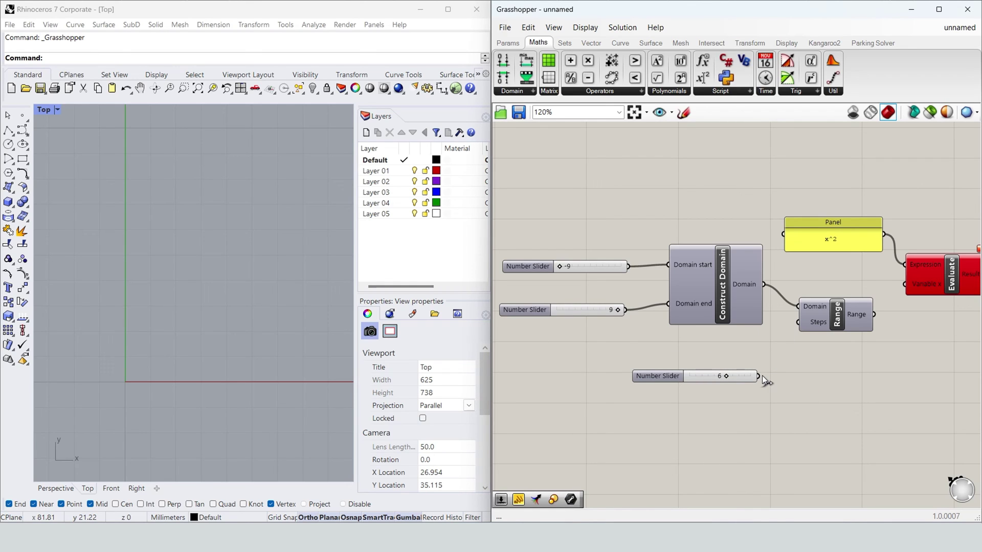
left_click_drag(762, 376, 799, 322)
scroll(738, 340, "down", 1)
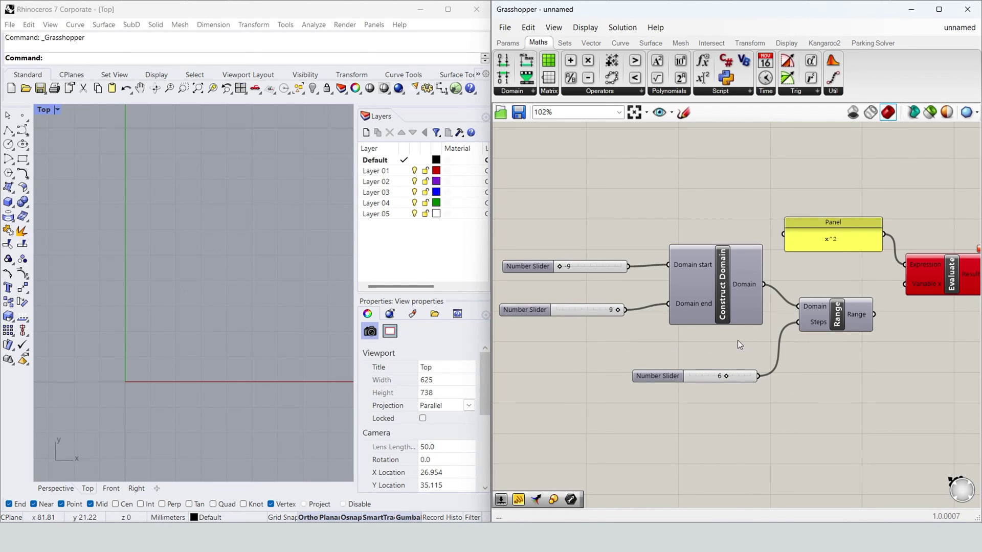
- Add a Panel showing Range's values -9 through 9, stretched to fit all seven
double_click(858, 376)
type("panel")
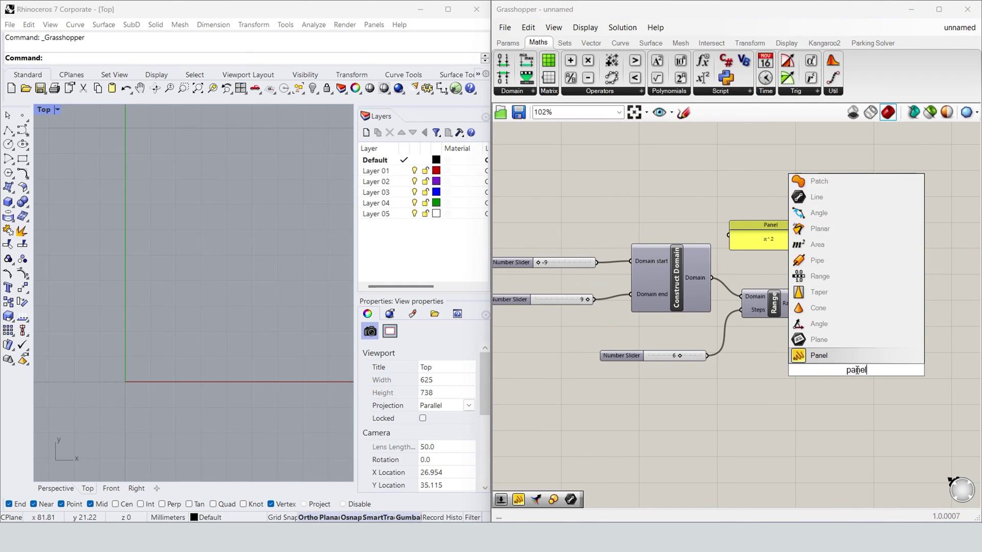
key("Return")
left_click_drag(809, 317, 860, 347)
left_click(862, 387)
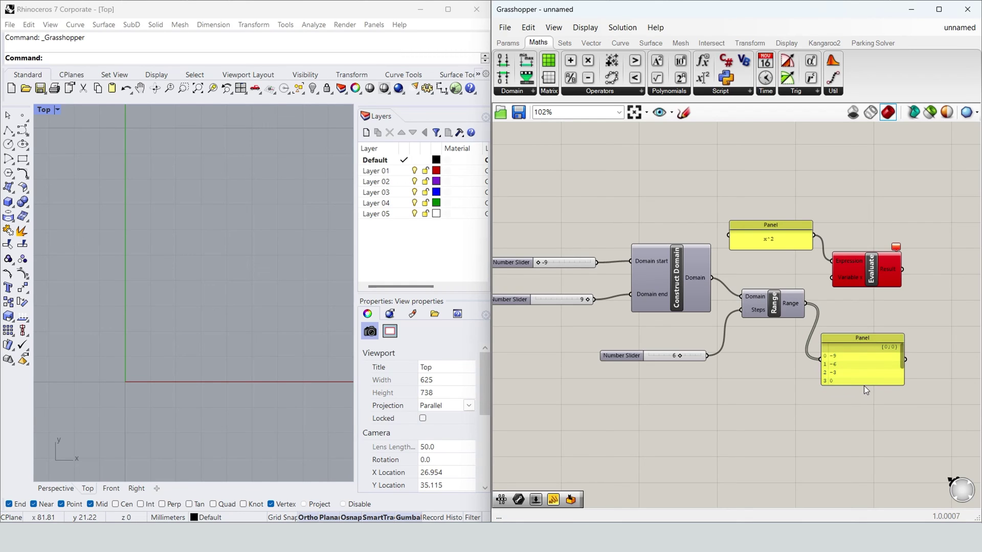
left_click_drag(868, 387, 868, 453)
scroll(861, 346, "up", 2)
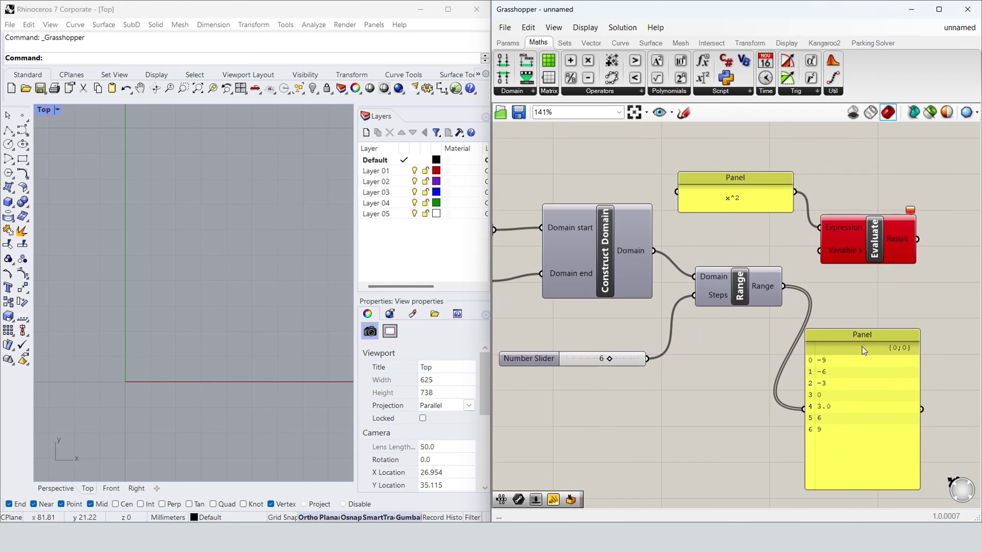
left_click(861, 331)
left_click_drag(861, 335, 869, 326)
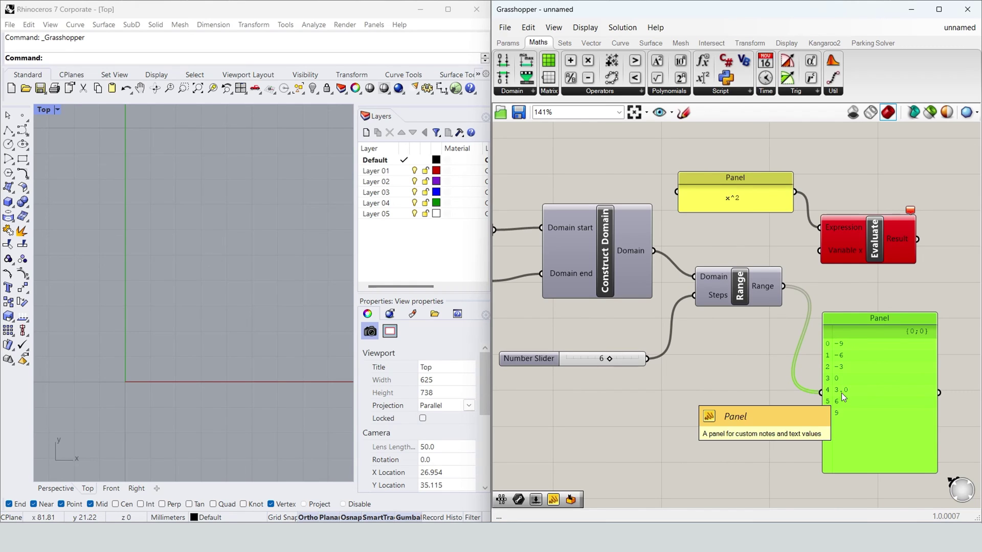
scroll(566, 349, "down", 2)
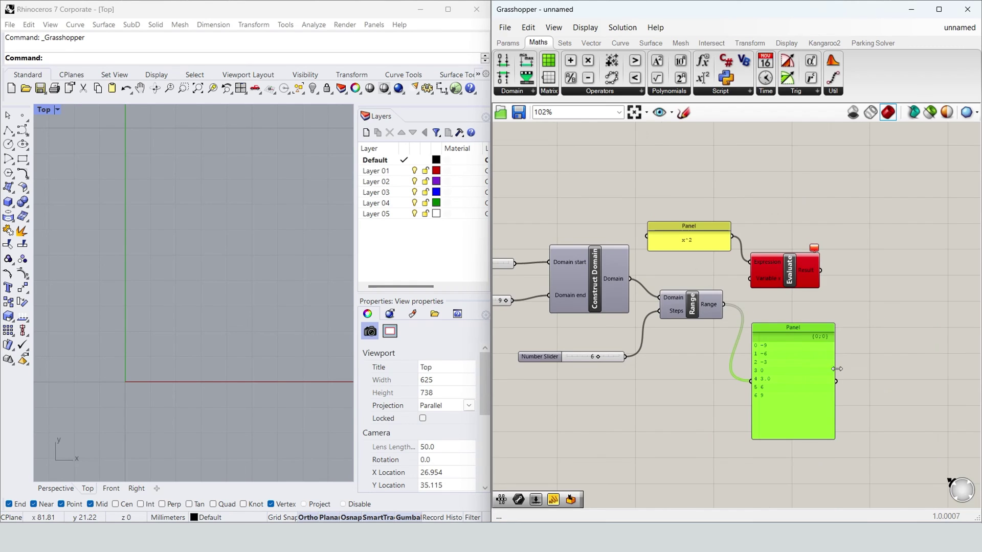
- Wire the values panel toward Evaluate's x and rename Evaluate's Result output to y
left_click_drag(838, 380, 757, 281)
left_click(773, 272)
scroll(790, 271, "up", 3)
scroll(790, 270, "up", 1)
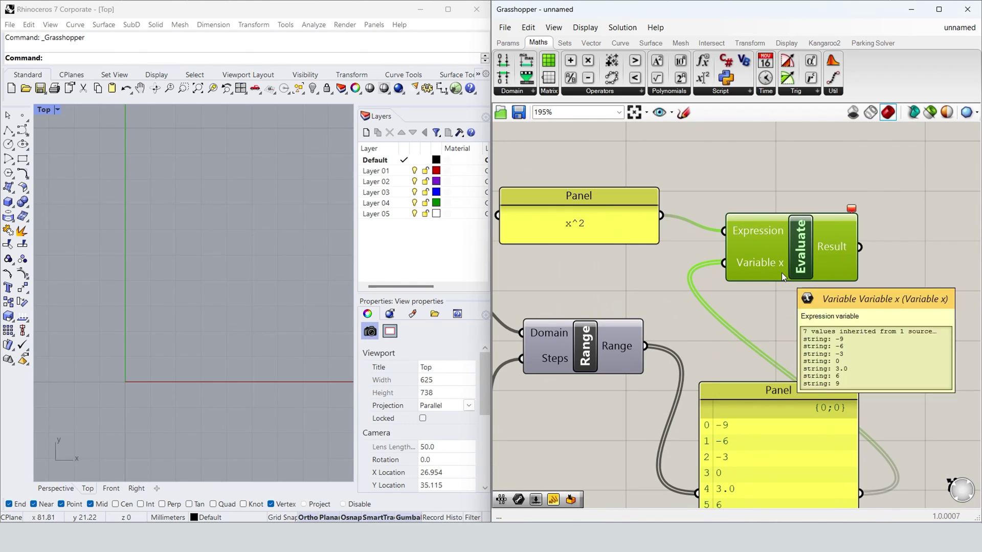
right_click(842, 246)
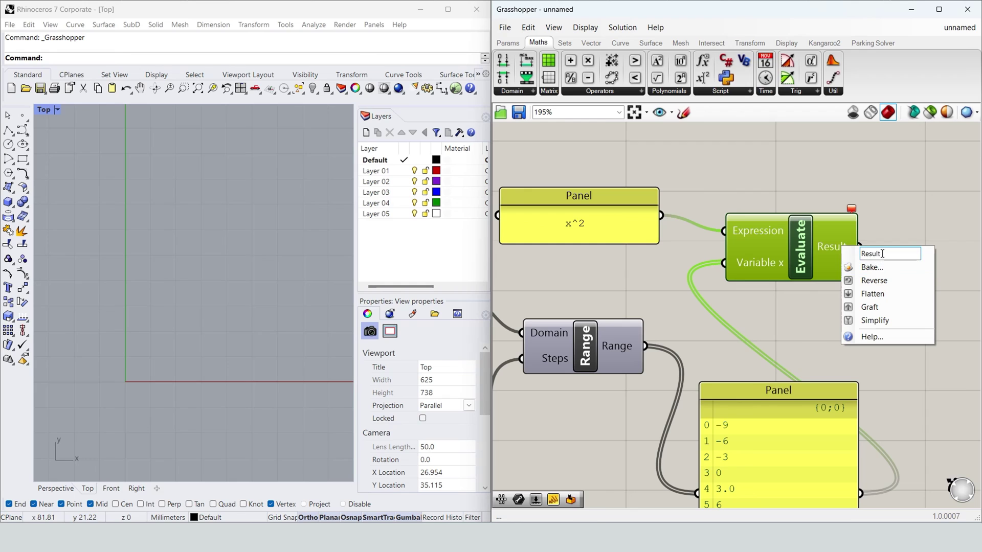
type("y")
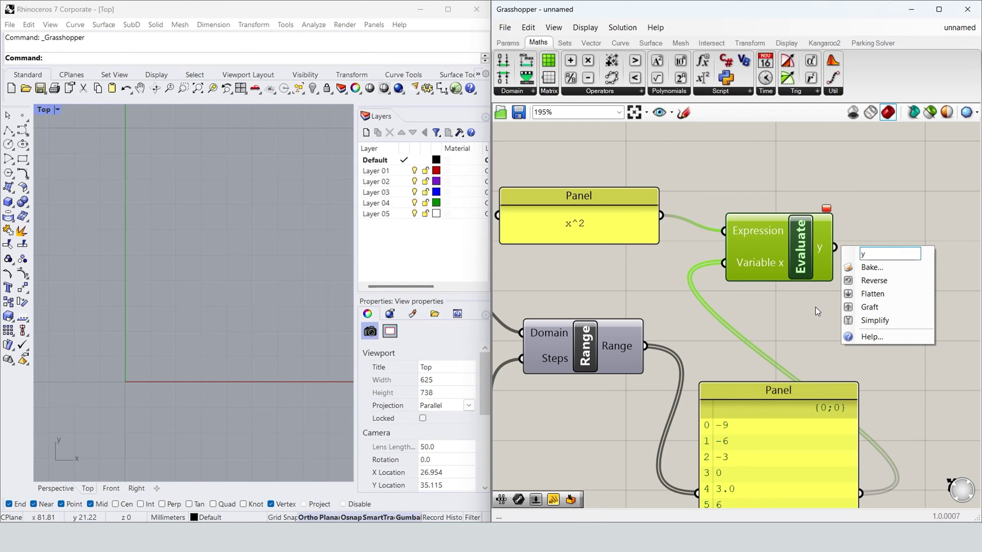
key("Return")
scroll(827, 254, "down", 2)
scroll(757, 258, "up", 2)
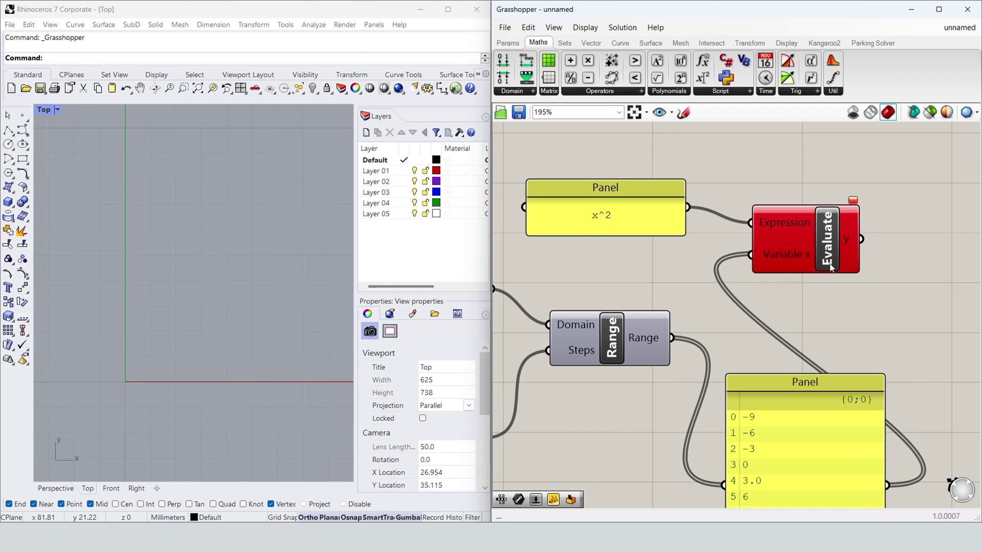
scroll(803, 251, "up", 2)
scroll(808, 253, "up", 1)
- Replace the panel wire with a direct connection from Range's output to Evaluate's x
left_click(814, 255)
left_click(802, 254)
scroll(802, 254, "down", 1)
left_click_drag(578, 389, 706, 253)
scroll(818, 266, "down", 2)
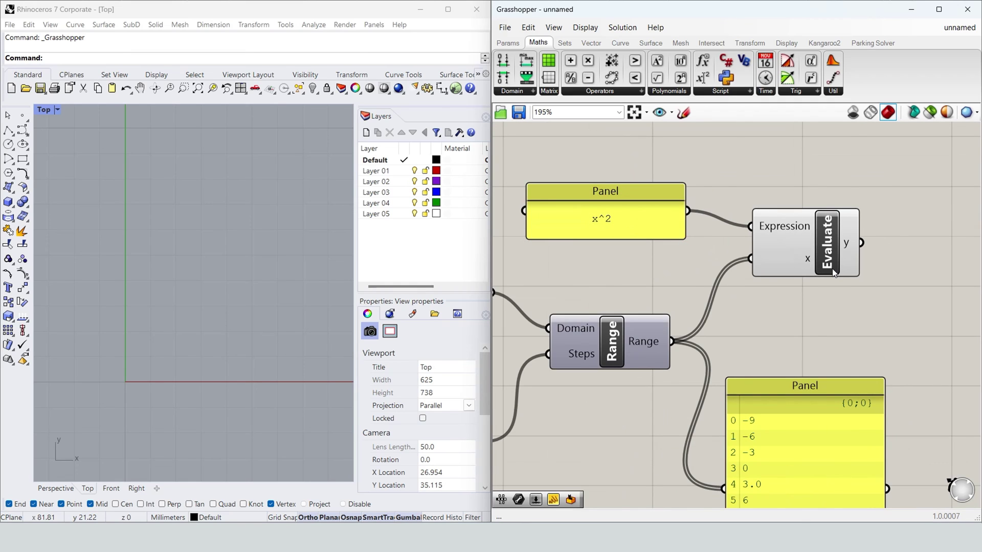
scroll(798, 253, "down", 1)
scroll(895, 250, "up", 1)
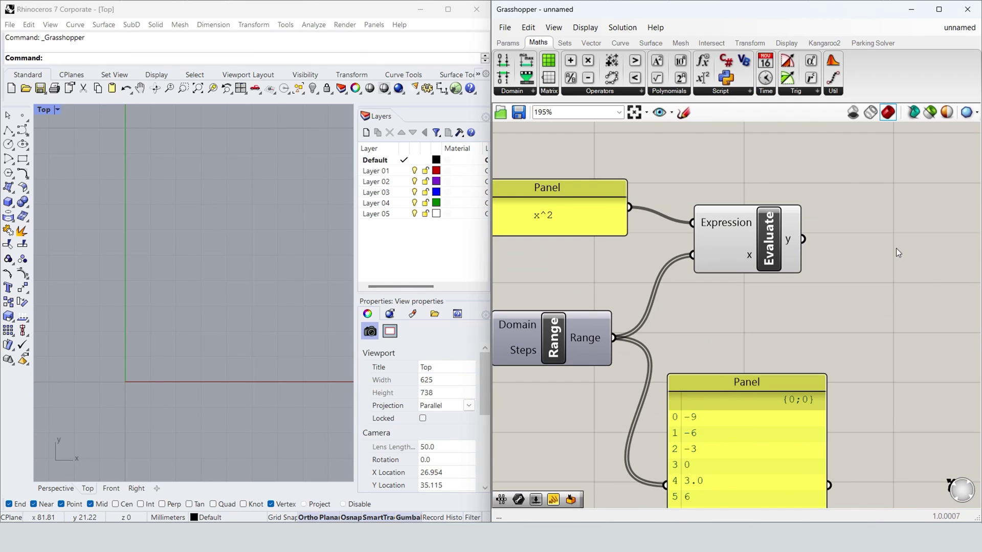
- Add a results Panel on y listing 81, 36, 9, 0, 9.0, 36, 81
double_click(896, 248)
type("panel")
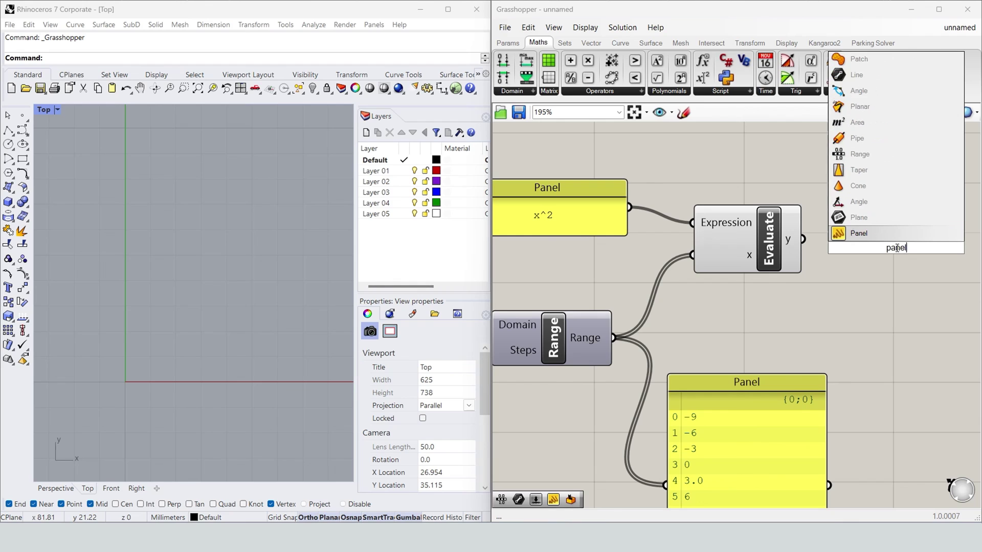
key("Return")
left_click_drag(802, 239, 848, 334)
scroll(777, 226, "down", 3)
left_click_drag(846, 218, 916, 217)
right_click_drag(815, 236, 730, 316)
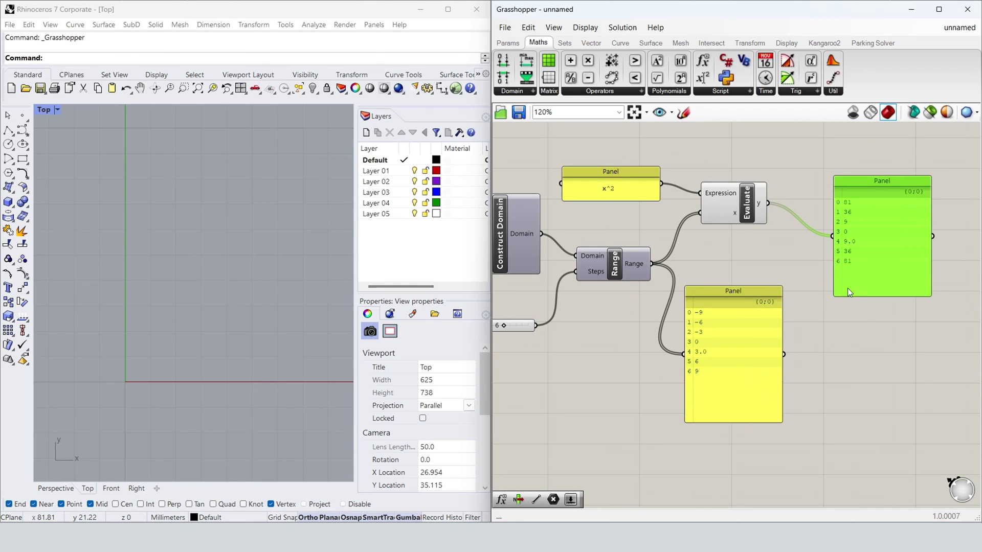
right_click_drag(110, 206, 166, 217)
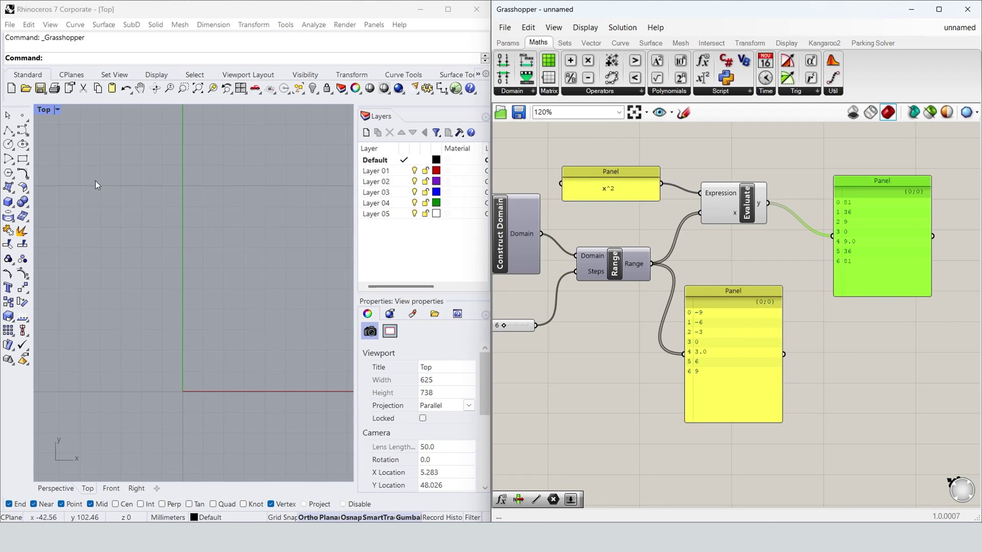
scroll(743, 271, "down", 3)
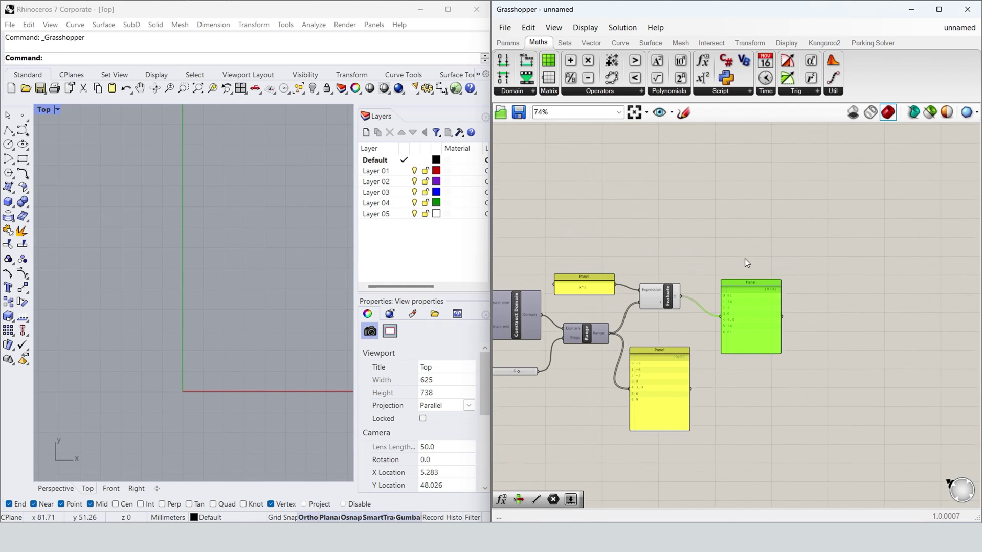
- Add Construct Point with X from the range values and Y from the squared results
scroll(745, 259, "up", 3)
double_click(787, 208)
type("cons")
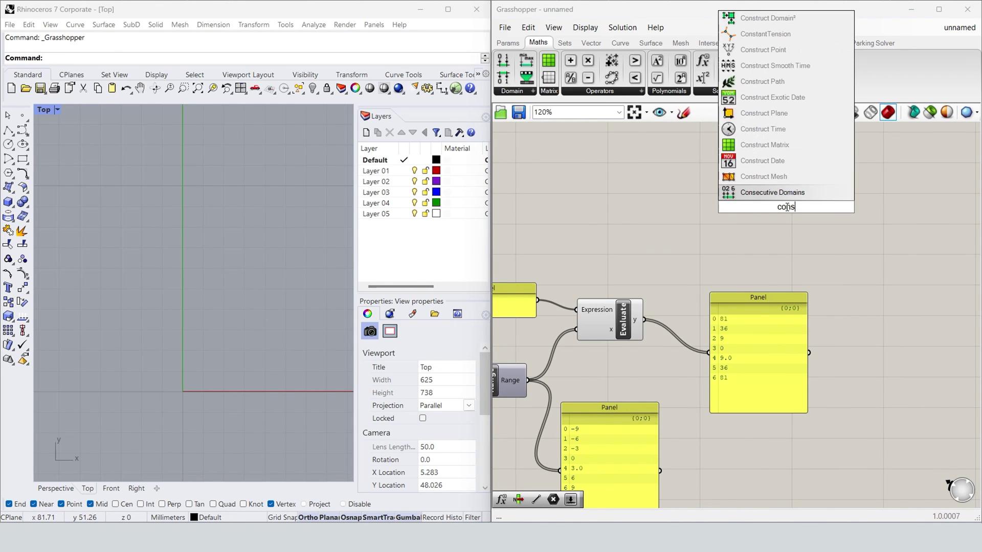
type("truct po")
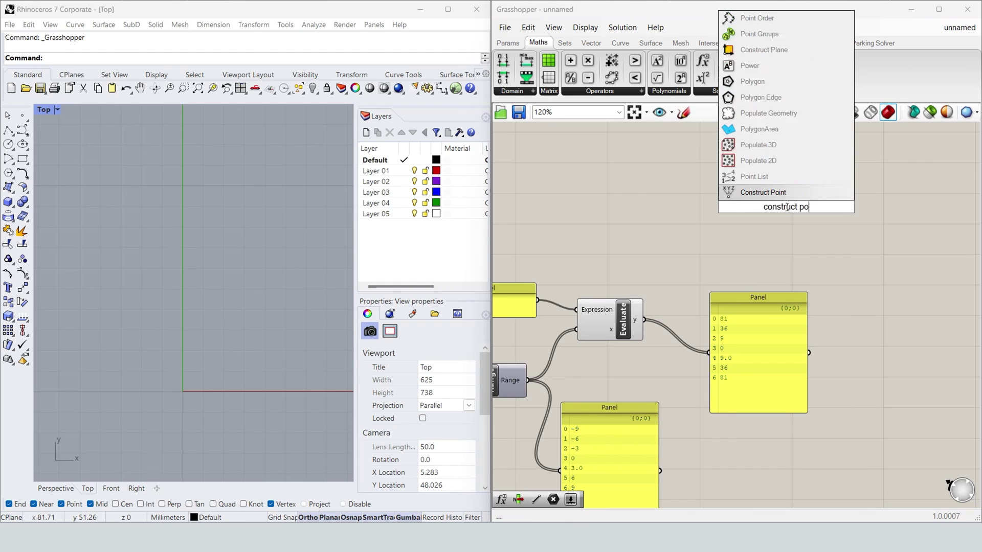
type("int")
key("Return")
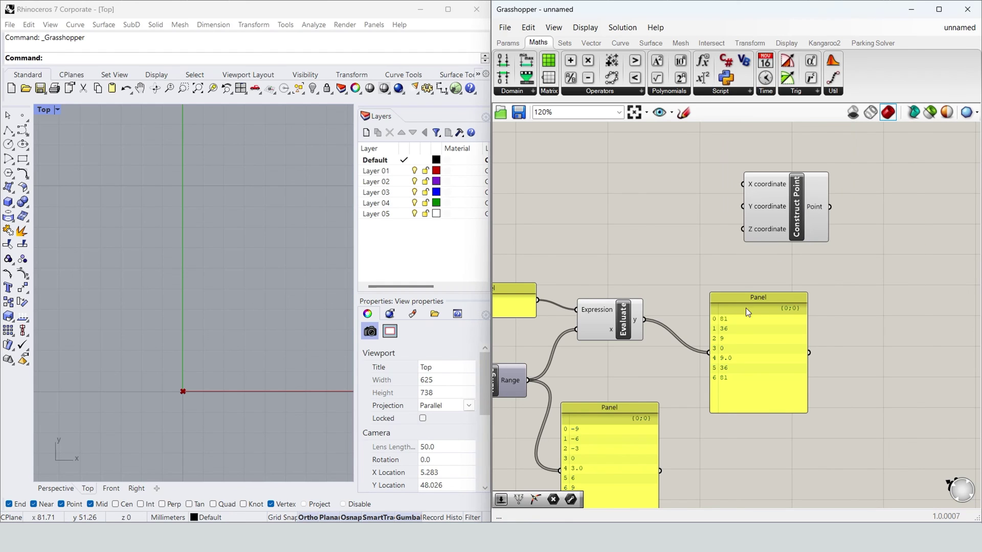
left_click_drag(660, 465, 743, 184)
left_click_drag(809, 339, 744, 206)
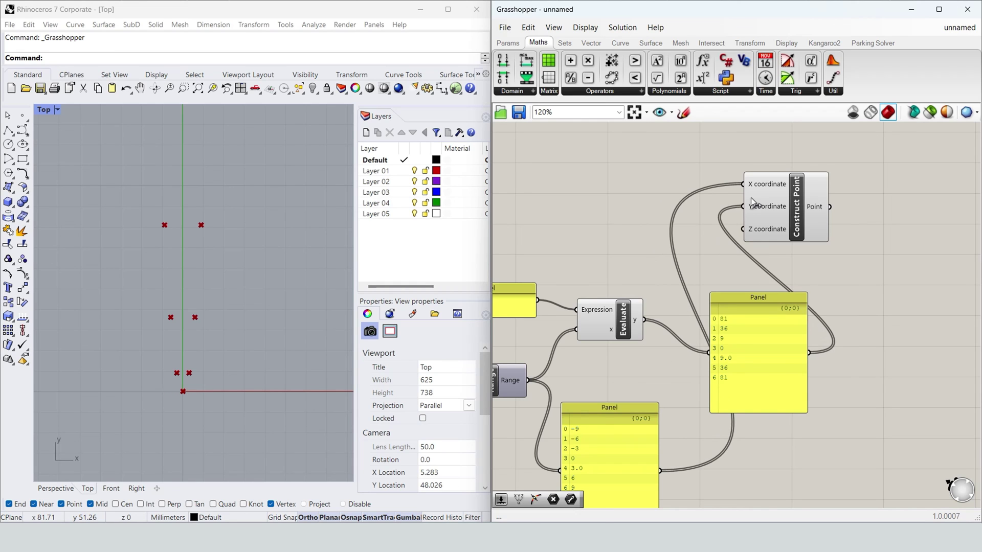
scroll(188, 297, "up", 3)
scroll(141, 204, "down", 3)
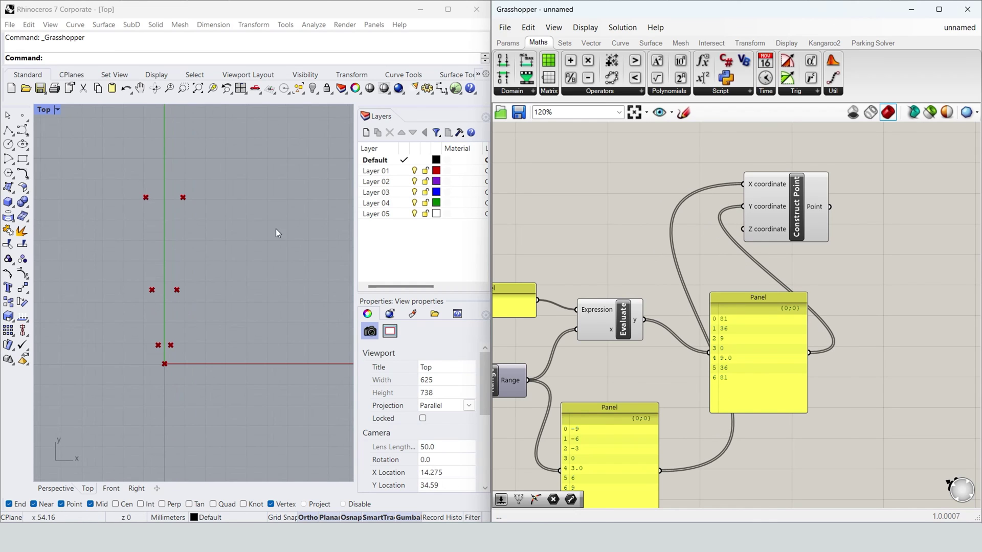
- Add an Interpolate component fed by the constructed points to draw the parabola curve
right_click_drag(920, 219, 885, 219)
scroll(883, 219, "up", 1)
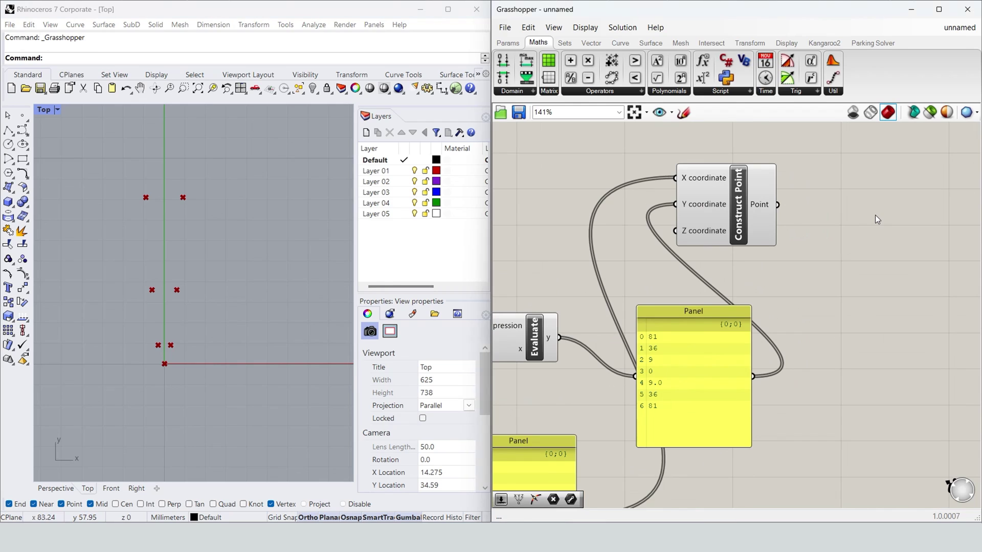
double_click(875, 214)
type("inter")
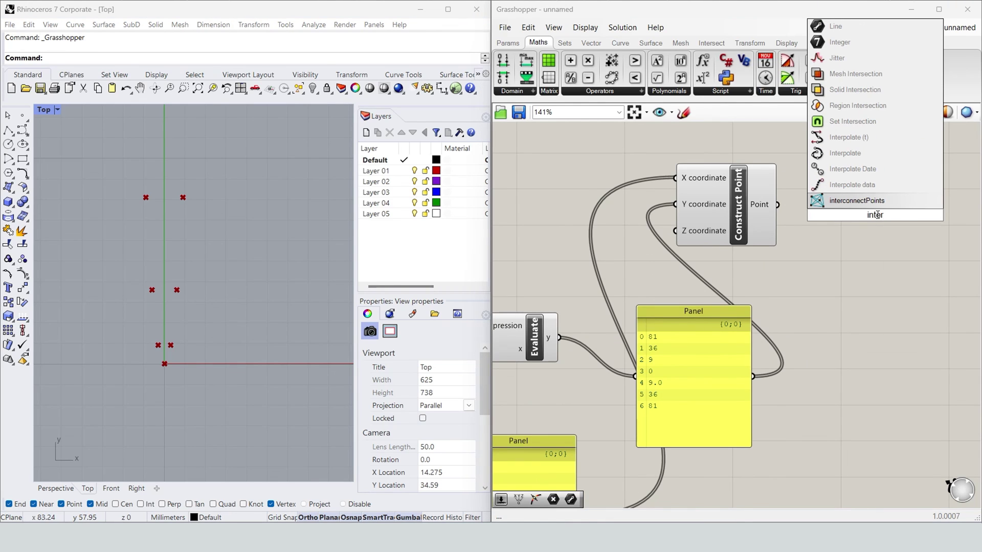
left_click(879, 151)
left_click_drag(778, 204, 825, 192)
scroll(120, 303, "up", 2)
scroll(152, 311, "down", 2)
scroll(733, 341, "down", 3)
scroll(601, 380, "up", 2)
scroll(602, 379, "up", 3)
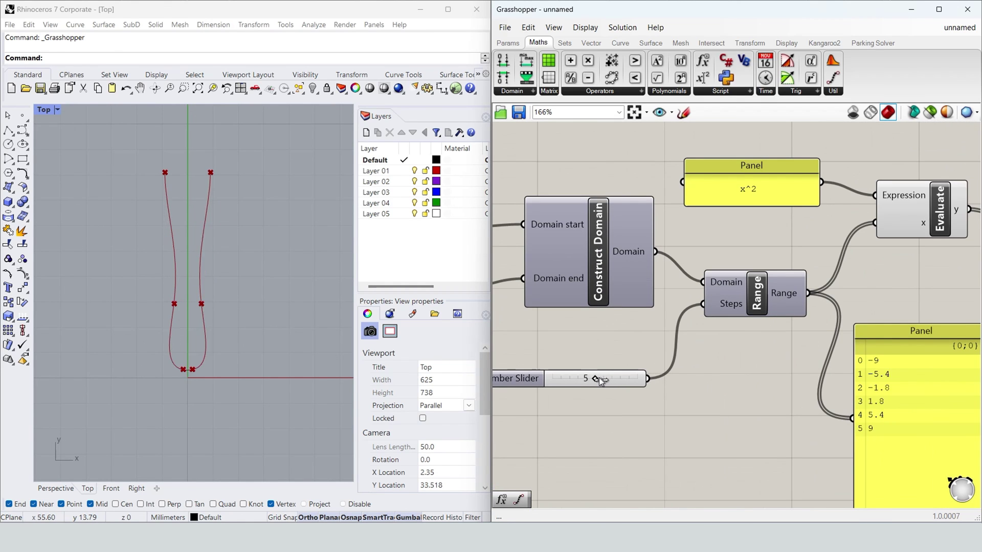